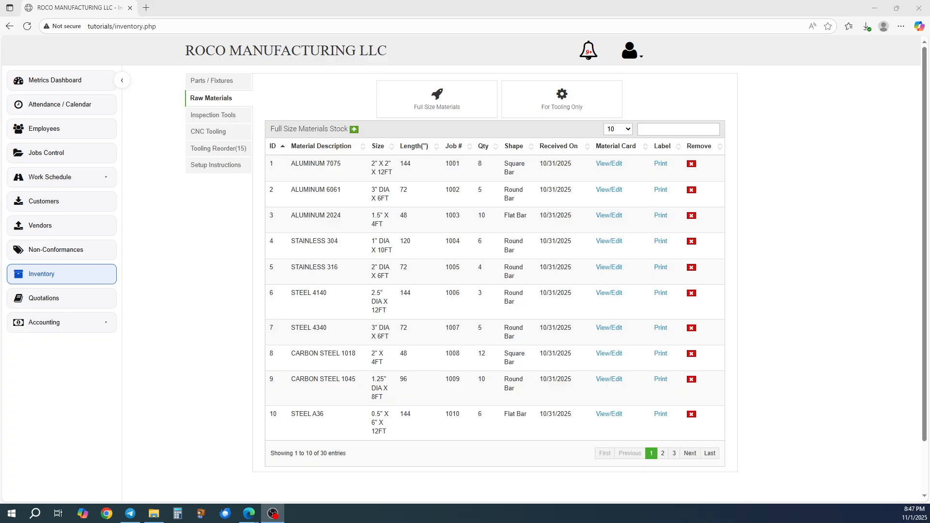
# Step: In the square endmills of the CNC tooling inventory, reduce the 12mm endmill's stock quantity to 1 and assign the removal to job 1350
pyautogui.click(212, 132)
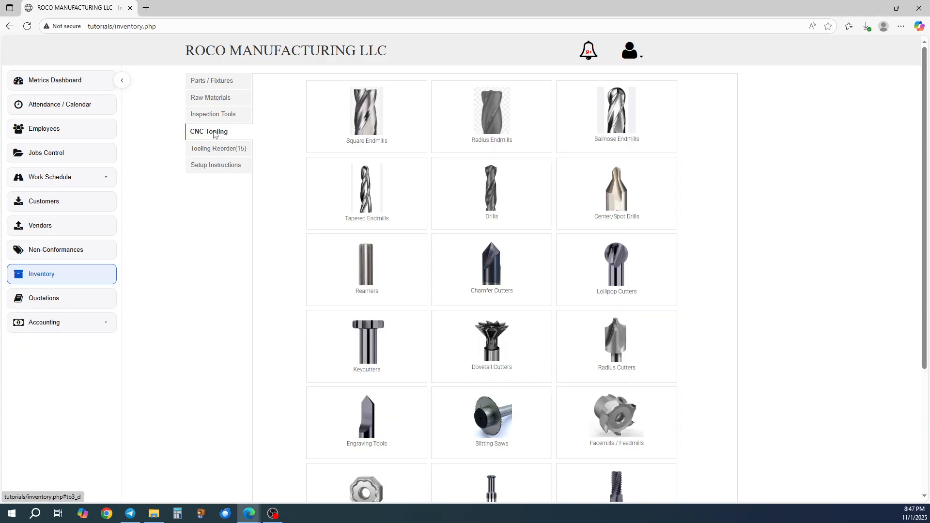
pyautogui.click(370, 146)
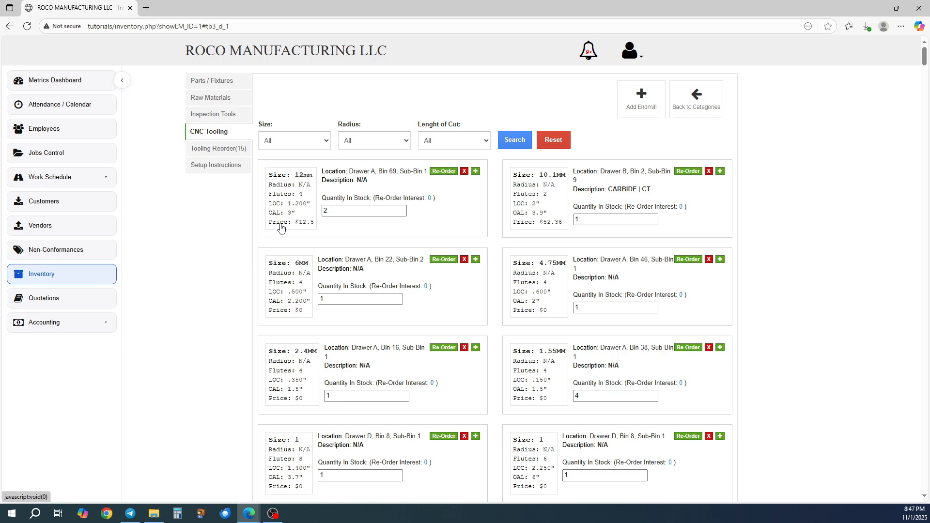
pyautogui.click(401, 214)
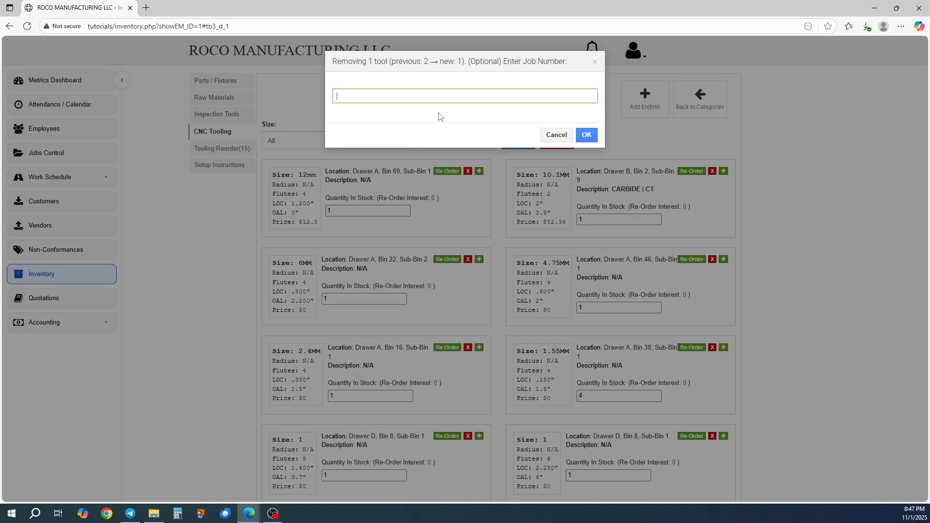
pyautogui.write('1350')
pyautogui.press('Return')
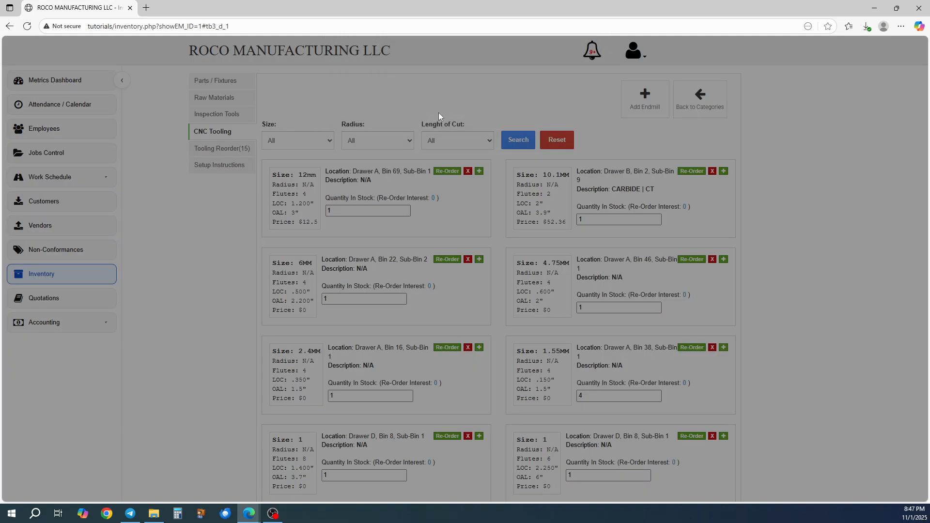
pyautogui.press('Return')
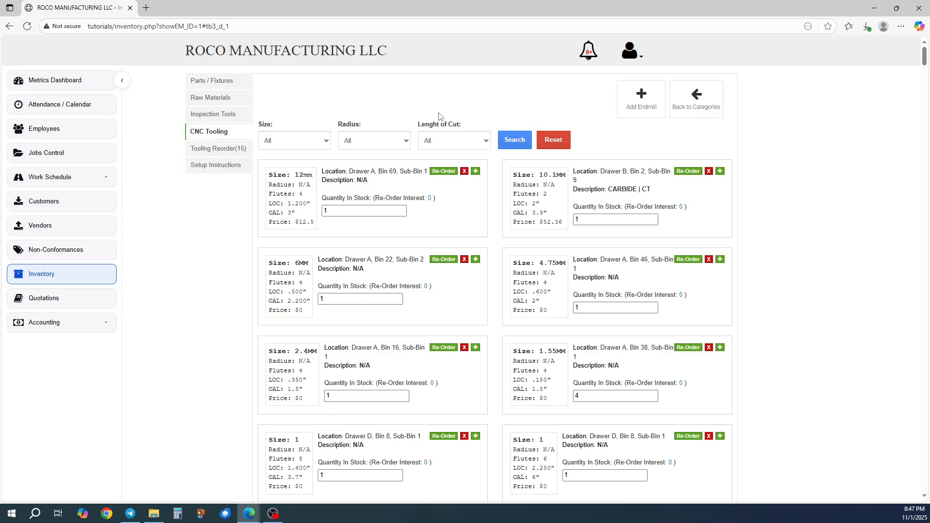
# Step: Examine the inspection equipment list across all its columns, through to the calibration due dates and modify options
pyautogui.click(205, 116)
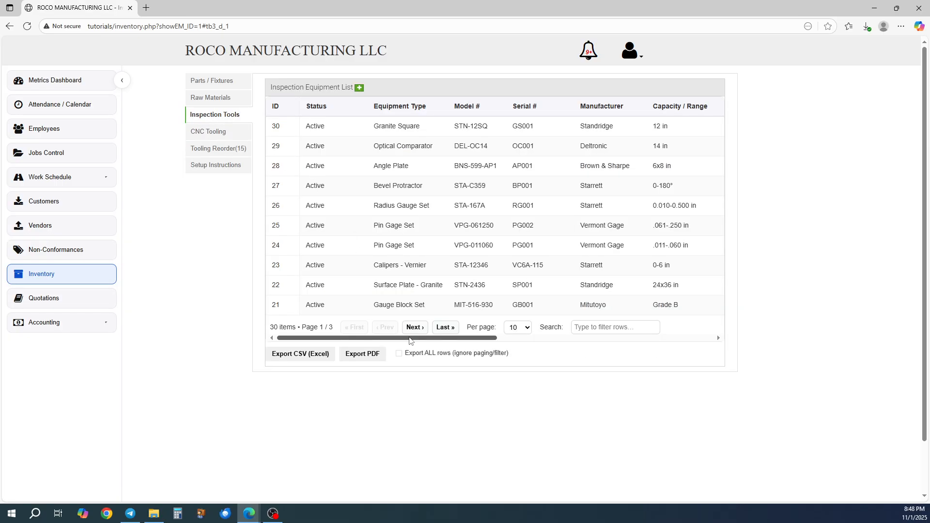
pyautogui.moveTo(410, 340); pyautogui.dragTo(380, 326)
pyautogui.moveTo(310, 342)
pyautogui.mouseDown()
pyautogui.moveTo(346, 339)
pyautogui.moveTo(311, 340)
pyautogui.mouseUp()
pyautogui.moveTo(408, 338); pyautogui.dragTo(636, 325)
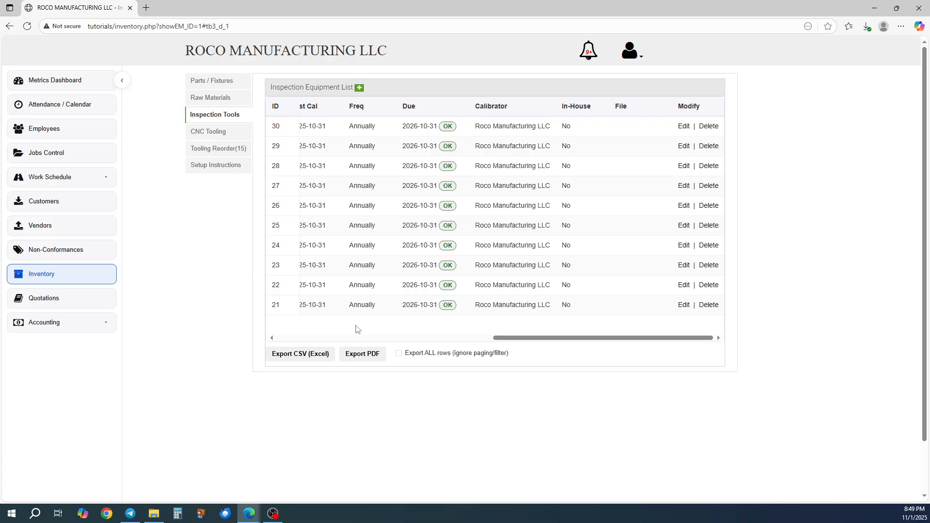
# Step: Open the form for adding raw material to stock and check its shape and material type choices
pyautogui.click(220, 102)
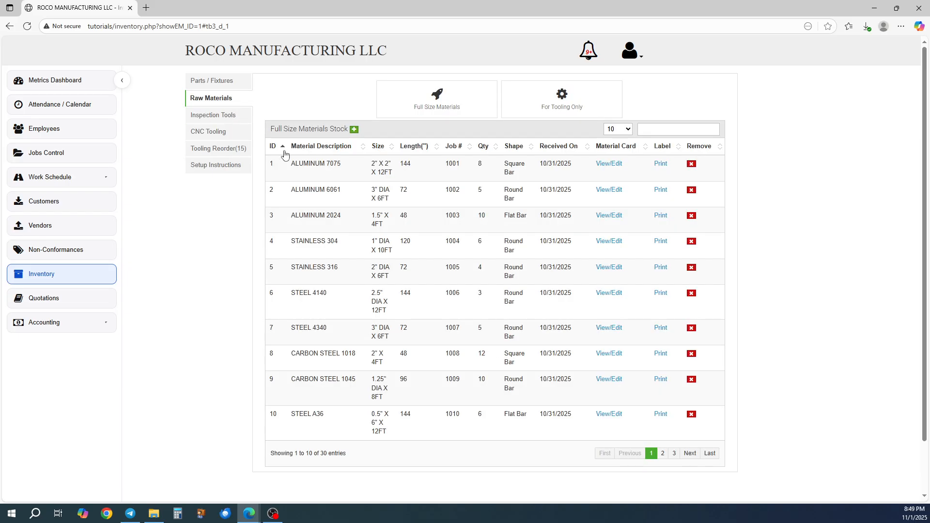
pyautogui.click(354, 130)
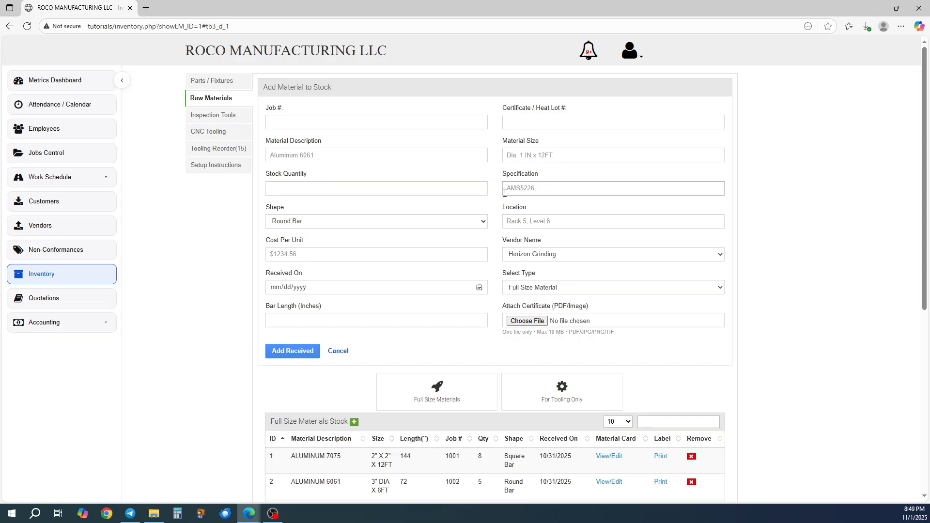
pyautogui.click(380, 221)
pyautogui.click(385, 232)
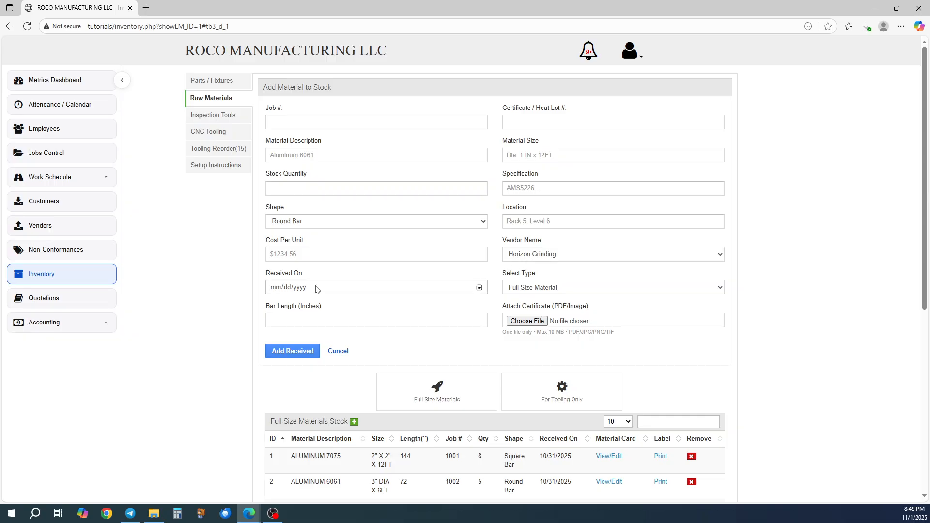
pyautogui.click(516, 288)
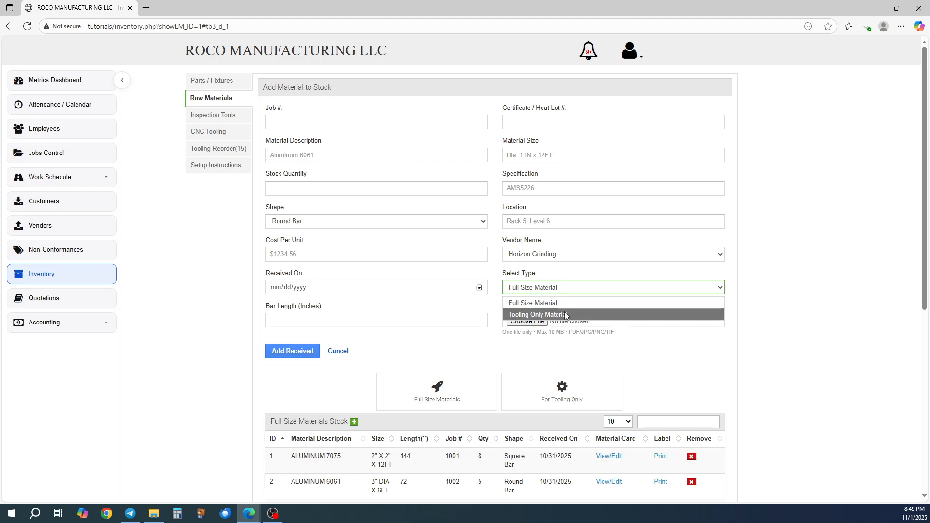
pyautogui.click(565, 291)
# Step: Check the bar length, material size and stock quantity fields of the new material form, and close it without adding anything
pyautogui.click(400, 318)
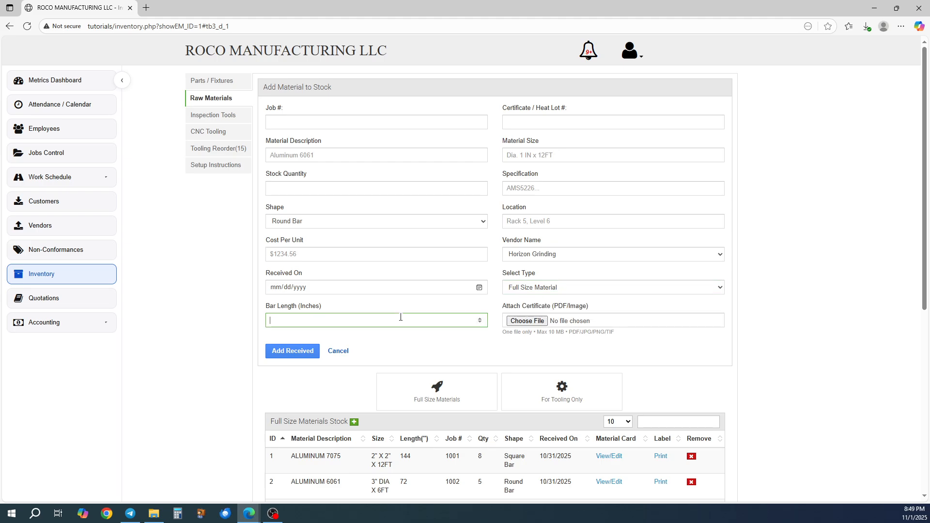
pyautogui.scroll(-1, 400, 317)
pyautogui.scroll(1, 400, 318)
pyautogui.click(548, 155)
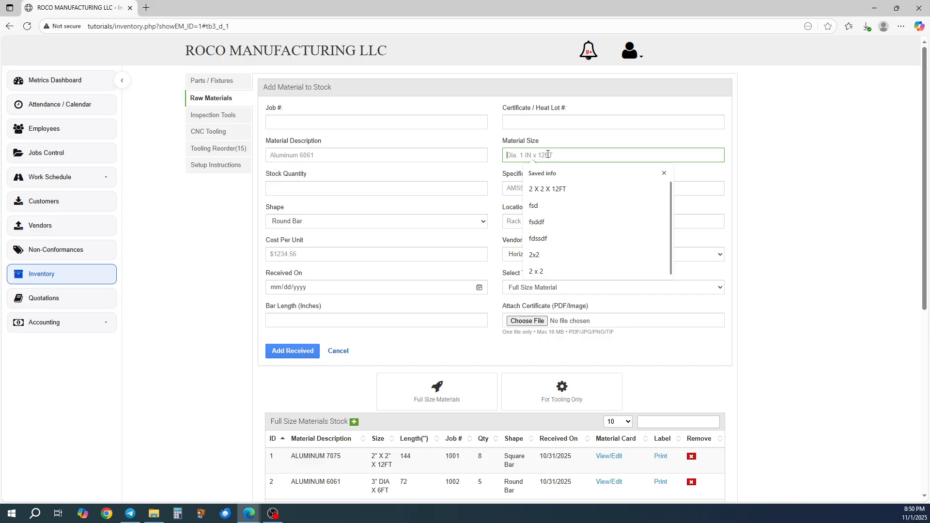
pyautogui.click(553, 139)
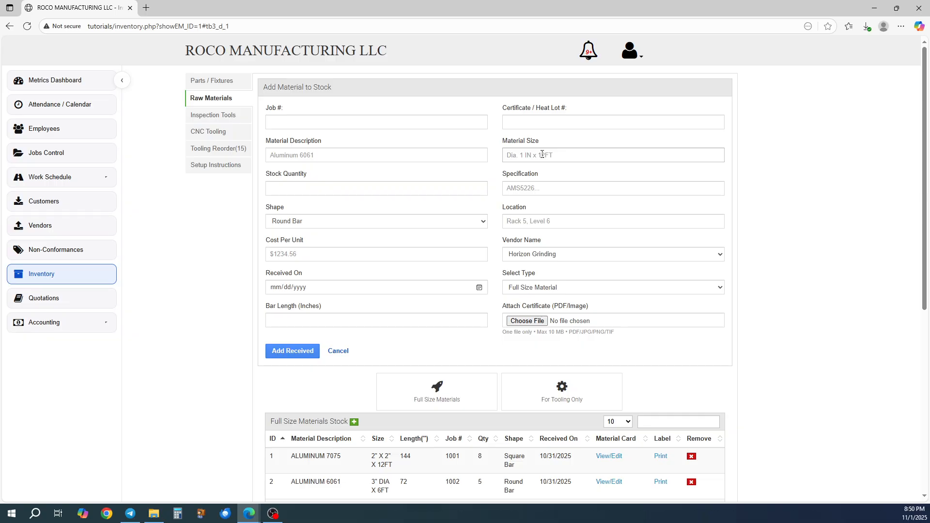
pyautogui.click(373, 195)
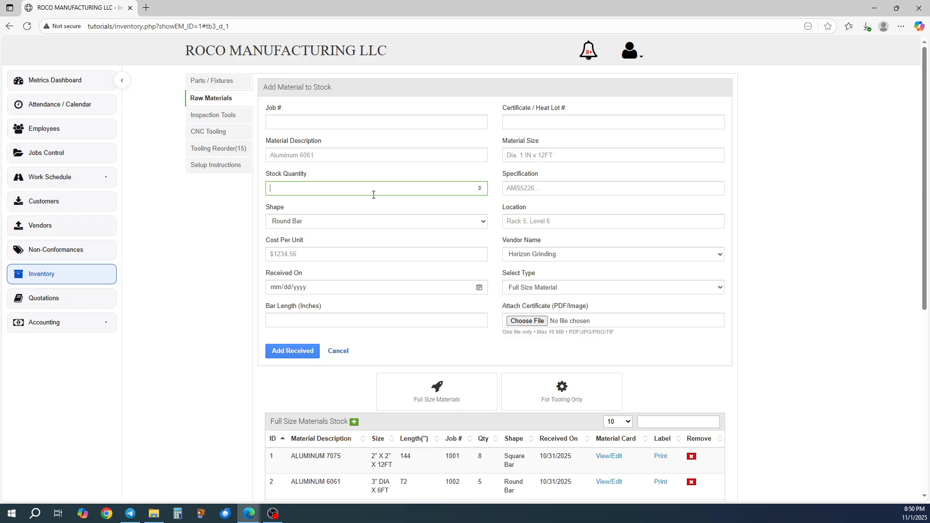
pyautogui.click(338, 351)
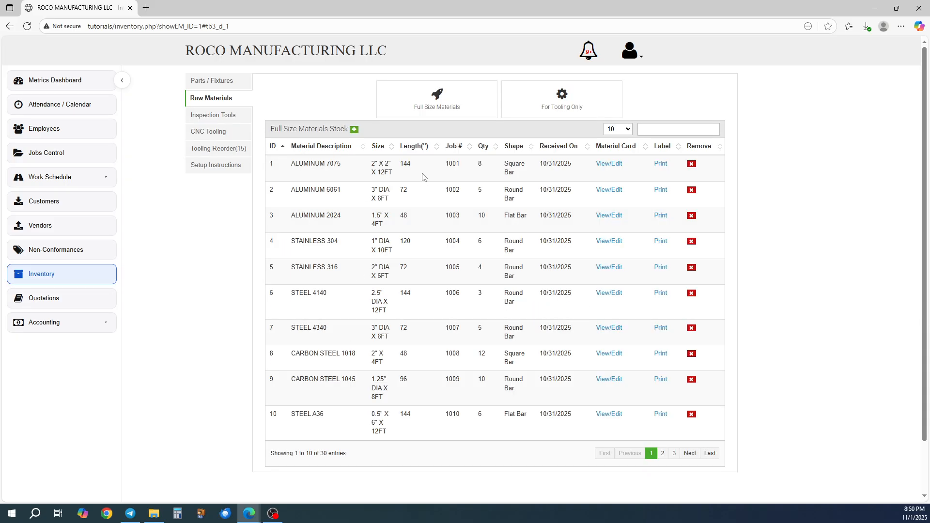
# Step: Review the material card of the ALUMINUM 7075 square bar and open its printable QR label
pyautogui.click(607, 164)
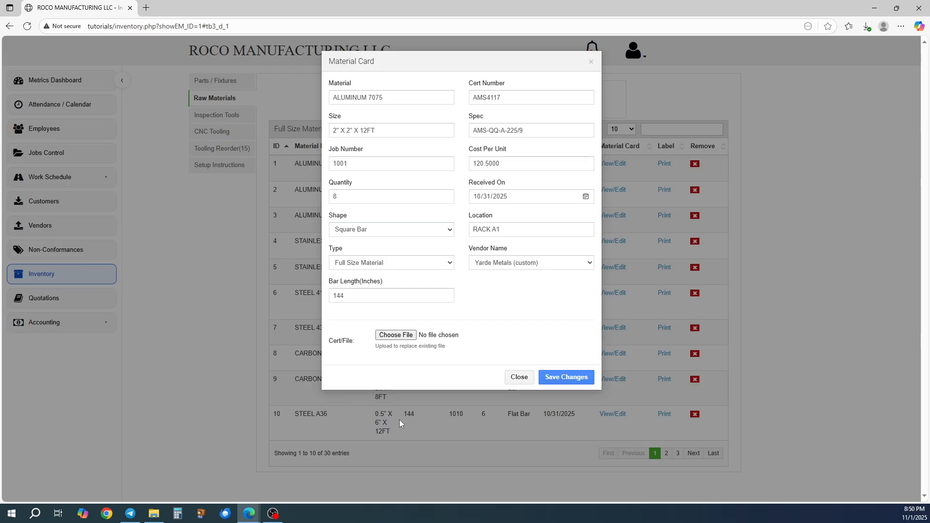
pyautogui.click(530, 377)
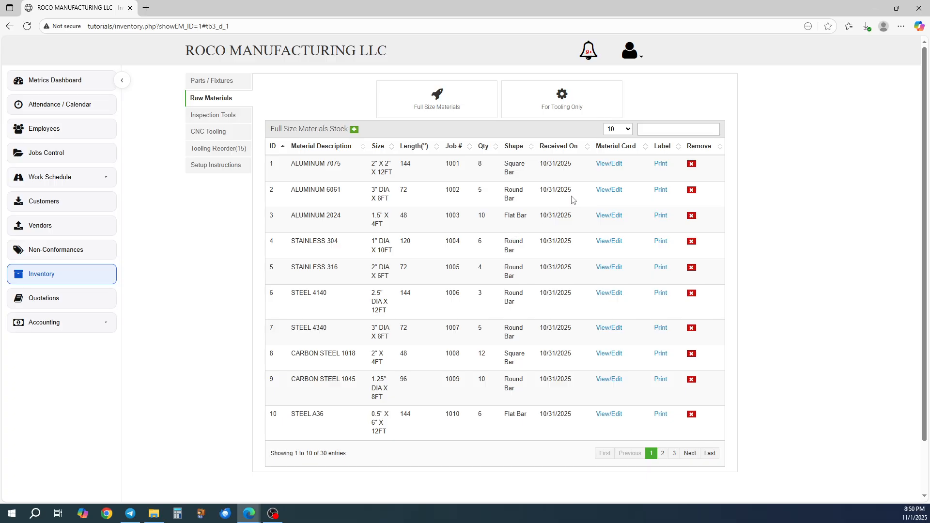
pyautogui.click(661, 165)
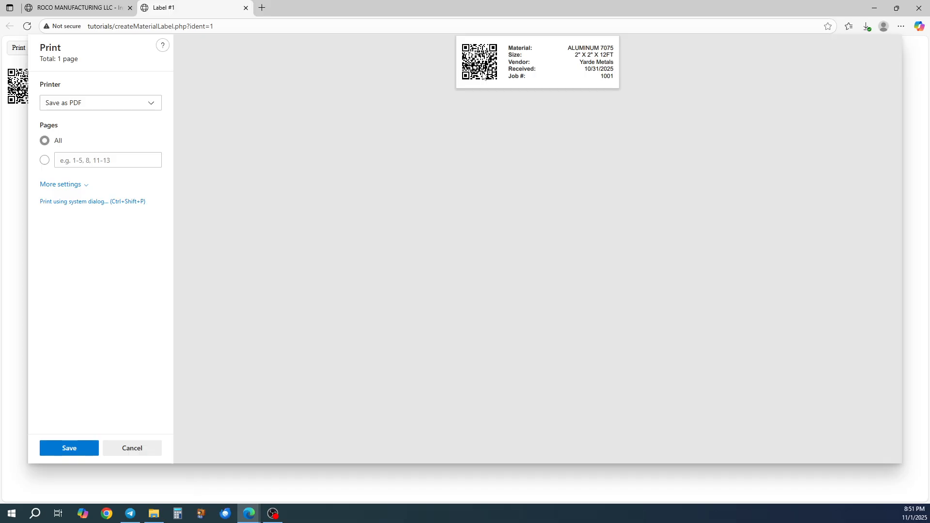
# Step: Open the QR scan page of material 10 at the address tutorials/material_qr.php?ident=10
pyautogui.click(269, 26)
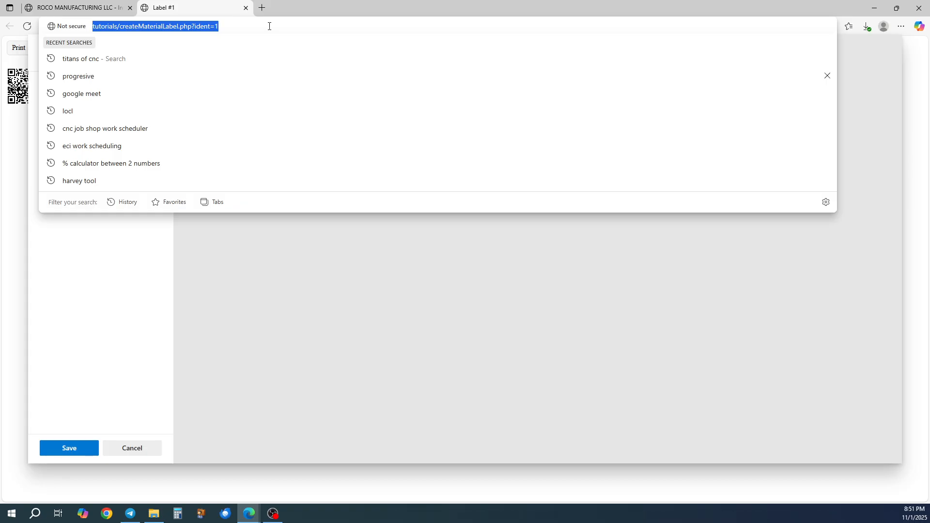
pyautogui.click(306, 261)
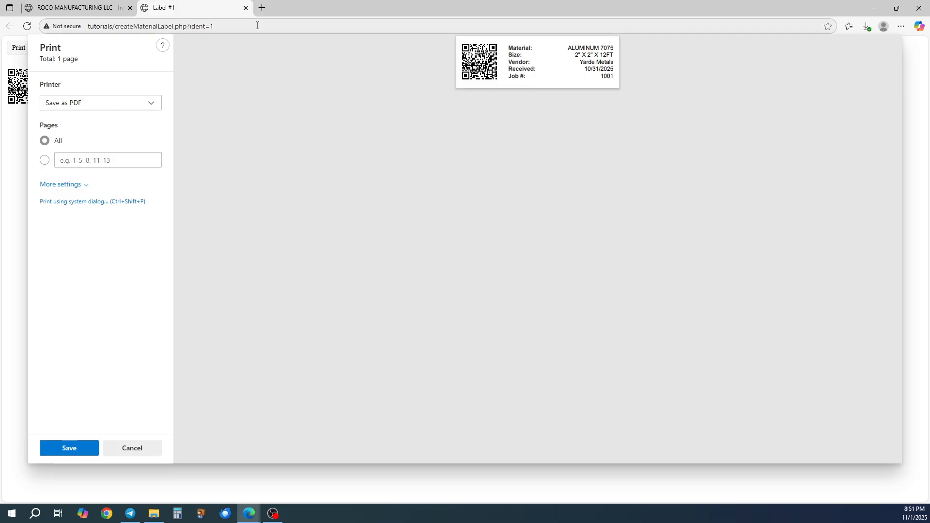
pyautogui.moveTo(253, 26); pyautogui.dragTo(116, 29)
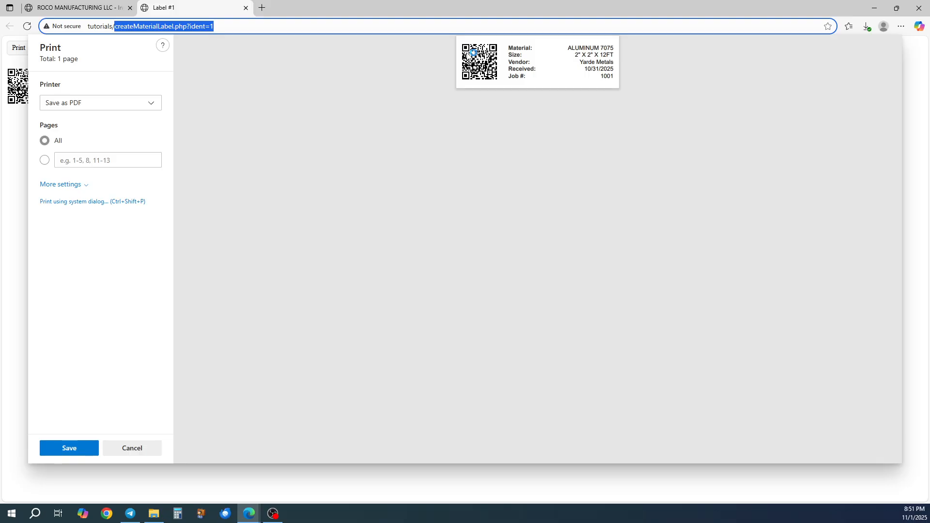
pyautogui.write('MATE')
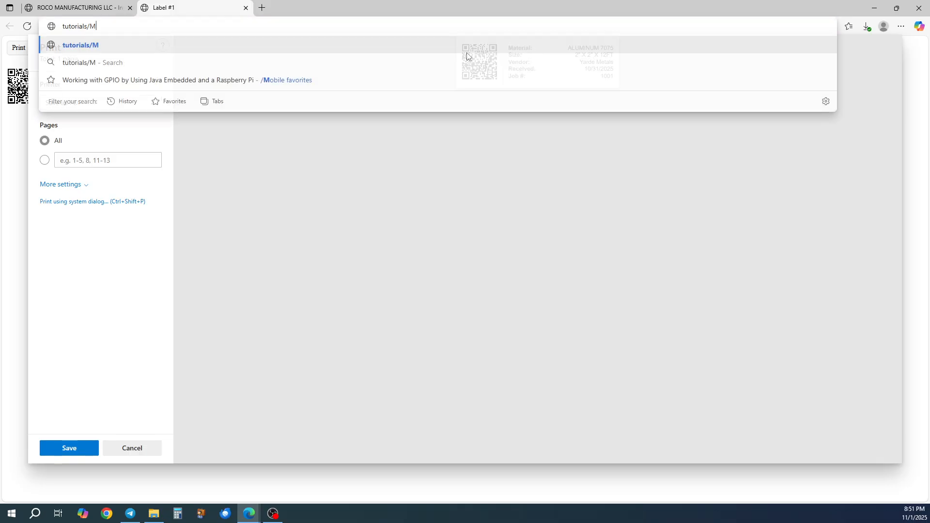
pyautogui.press('BackSpace')
pyautogui.press('BackSpace')
pyautogui.press('BackSpace')
pyautogui.press('BackSpace')
pyautogui.write('material')
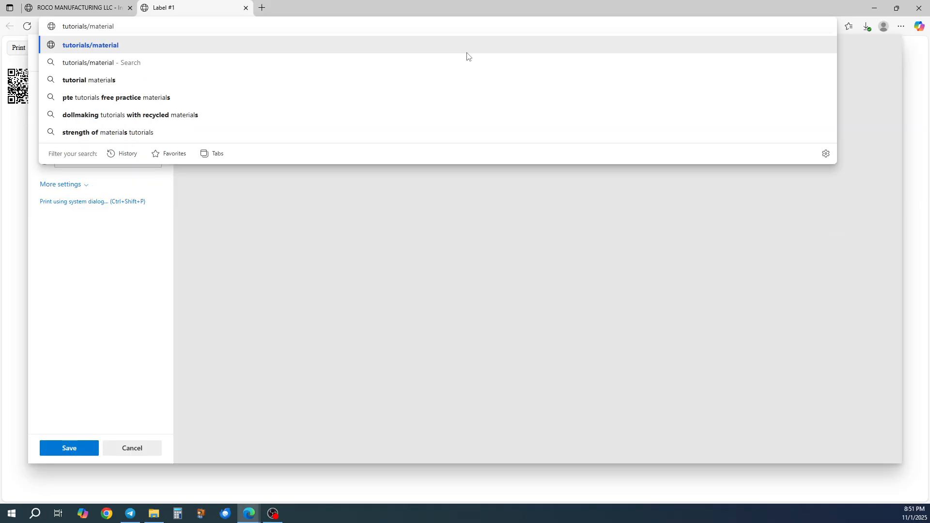
pyautogui.write('_qr')
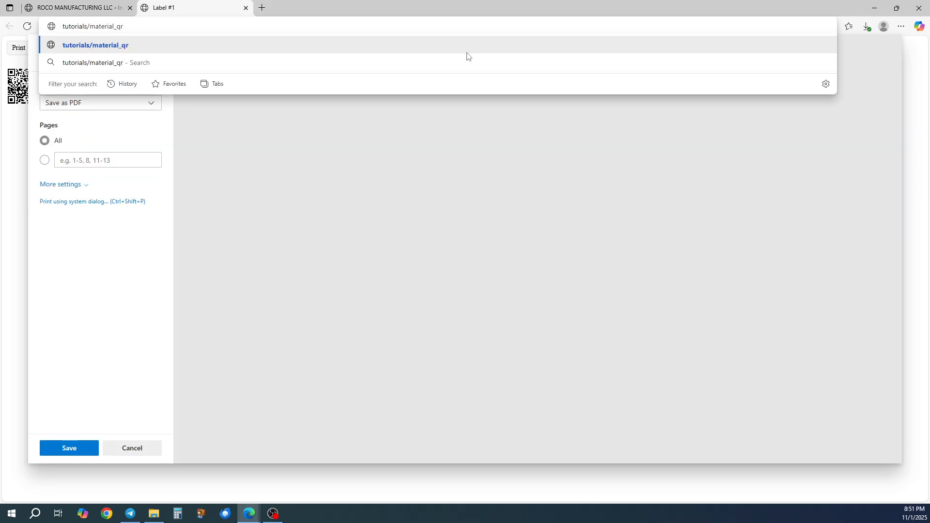
pyautogui.write('.php?ident')
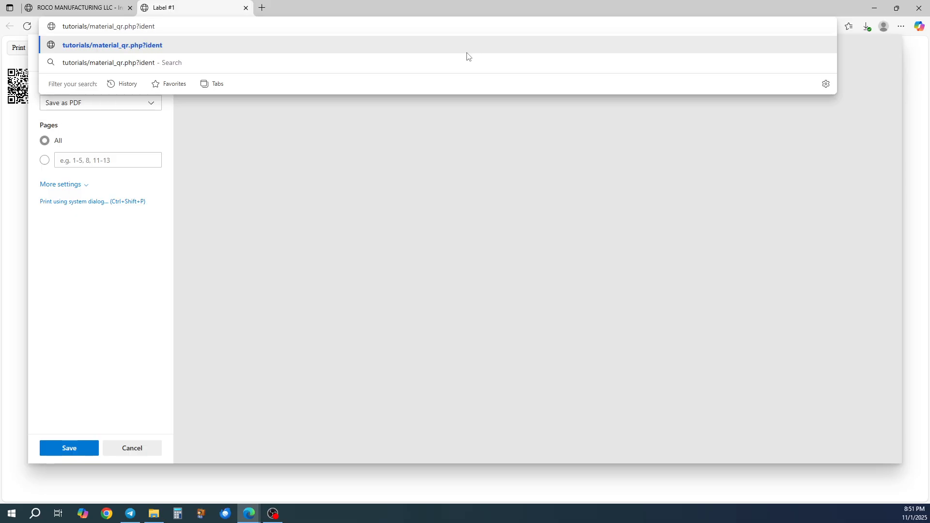
pyautogui.write('=1-')
pyautogui.press('Return')
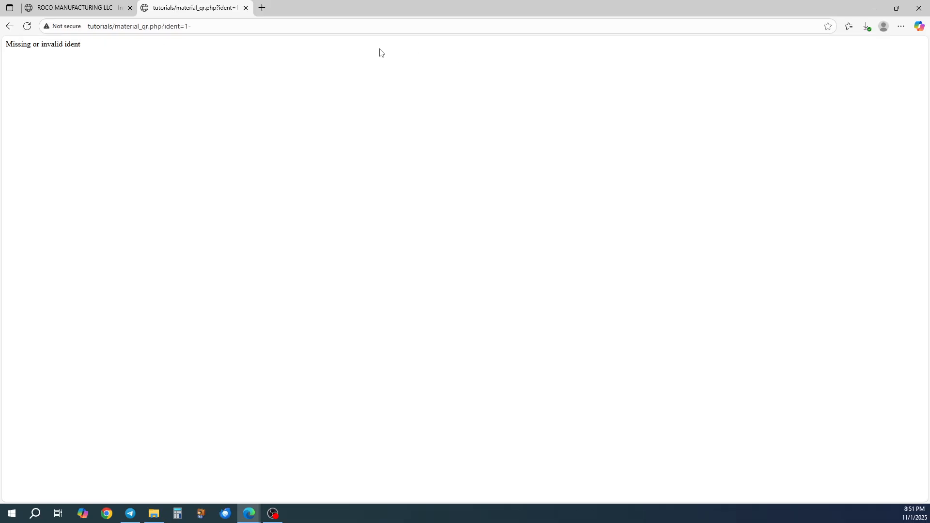
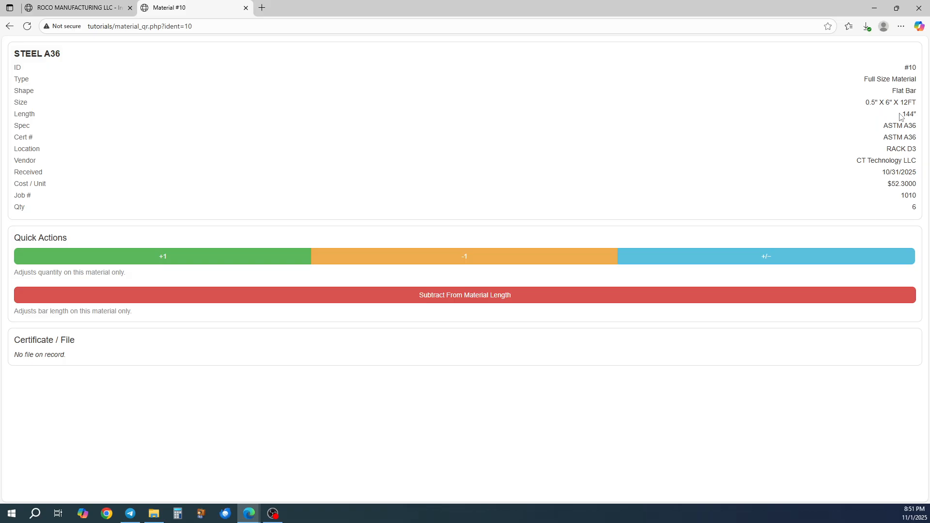
# Step: Examine the STEEL A36 bar's length and the prompt for subtracting from it, leaving the length unedited
pyautogui.doubleClick(909, 114)
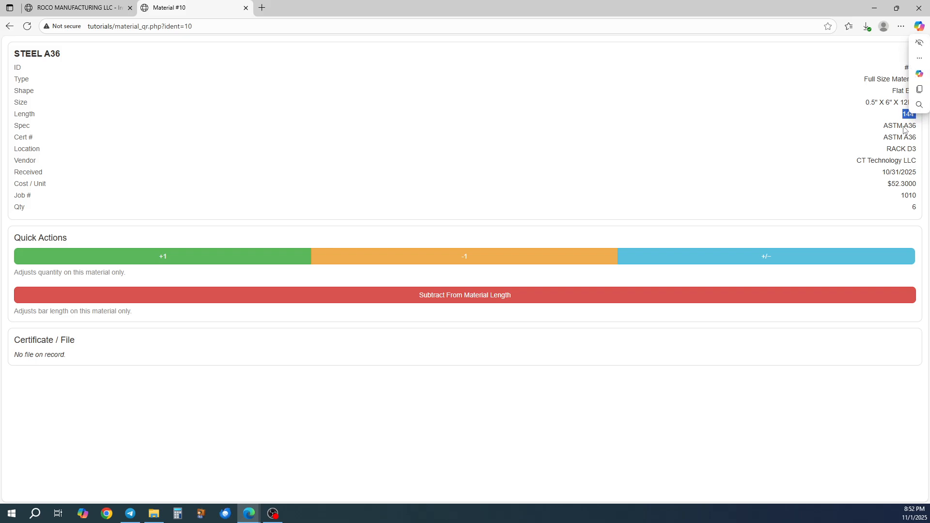
pyautogui.click(896, 139)
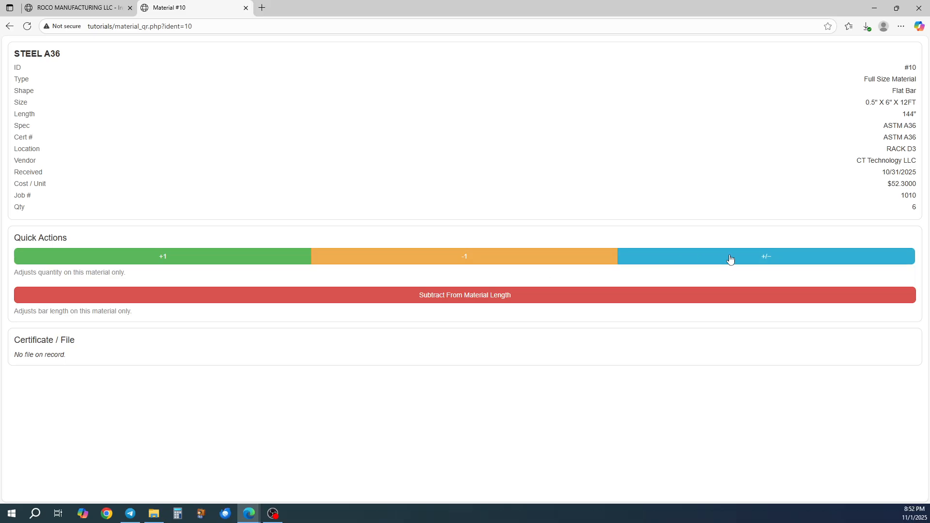
pyautogui.click(455, 300)
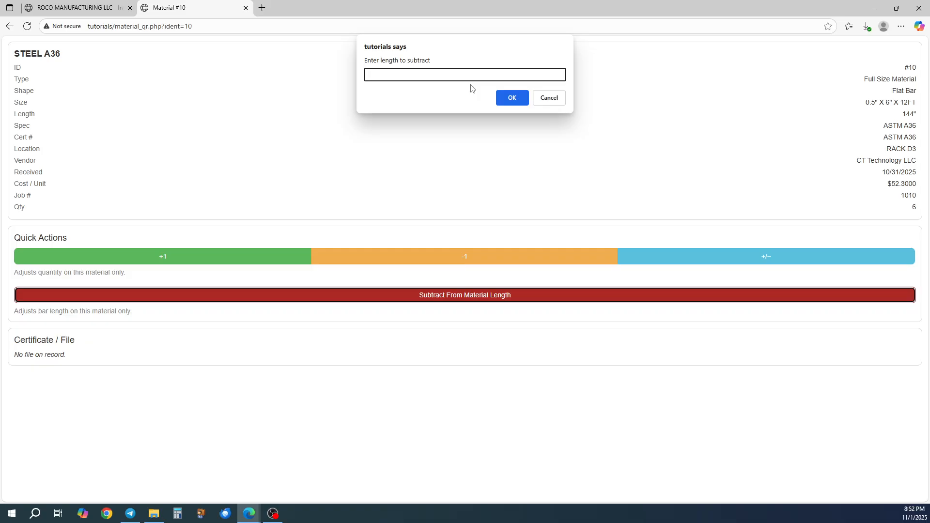
pyautogui.click(549, 98)
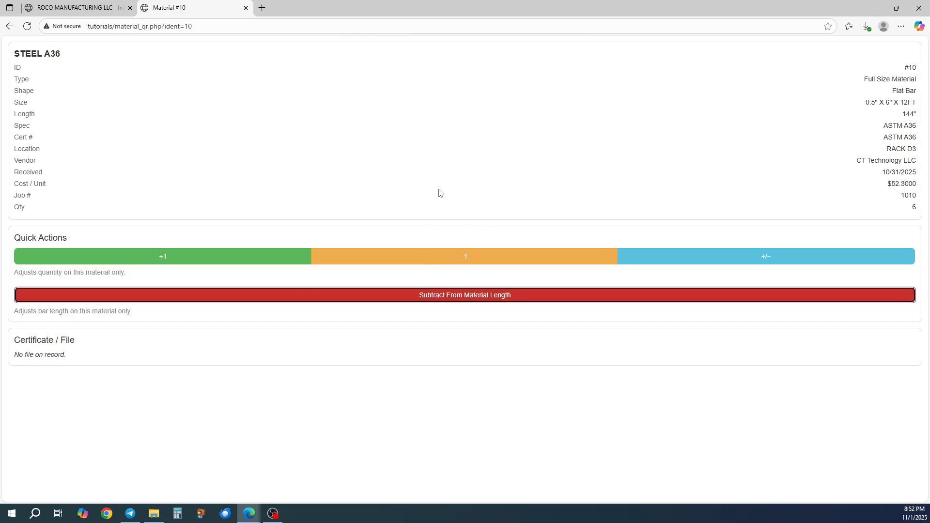
# Step: Return to the inventory page and open the accounting purchase orders
pyautogui.click(111, 8)
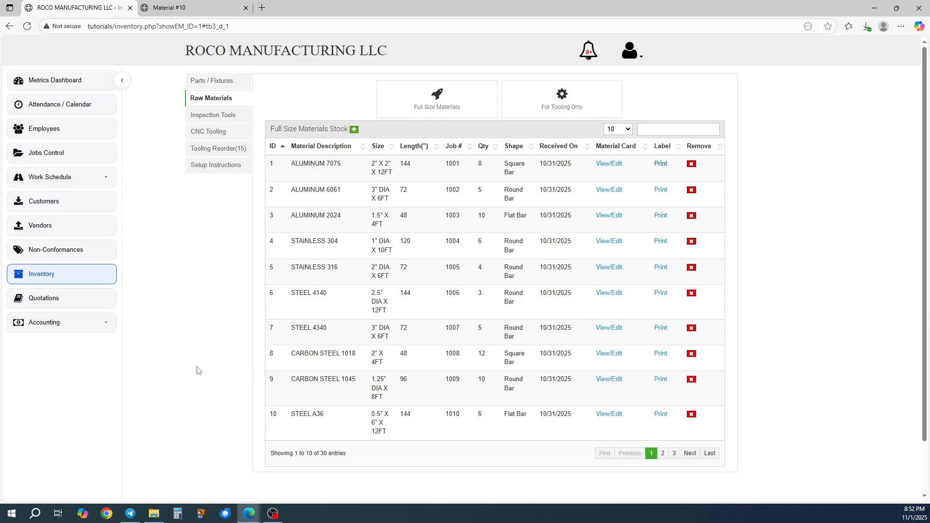
pyautogui.click(81, 324)
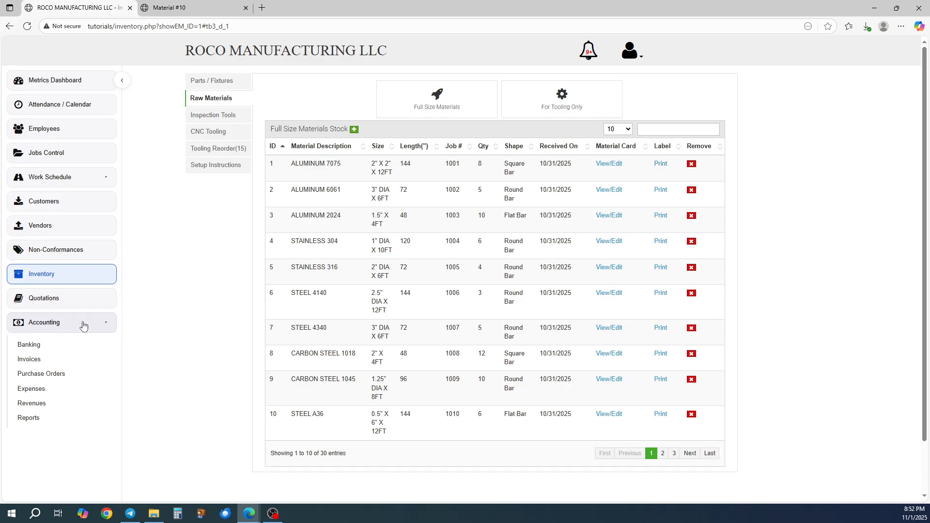
pyautogui.click(65, 376)
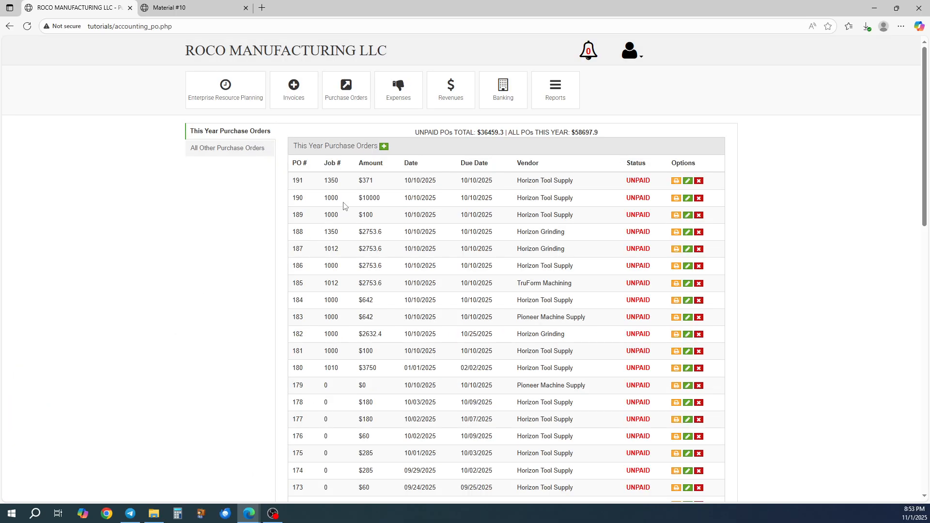
# Step: Start a new purchase order for the vendor Horizon Tool Supply
pyautogui.click(384, 148)
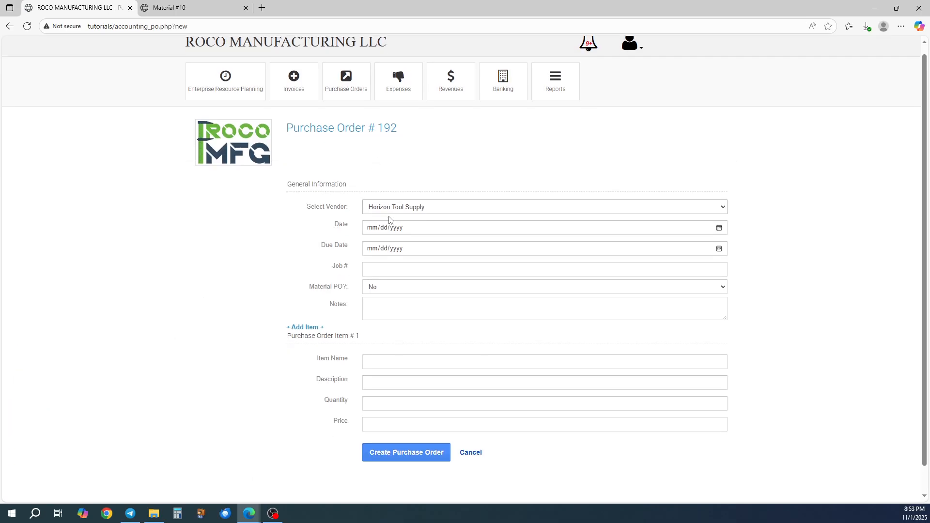
pyautogui.scroll(-1, 407, 199)
pyautogui.click(408, 182)
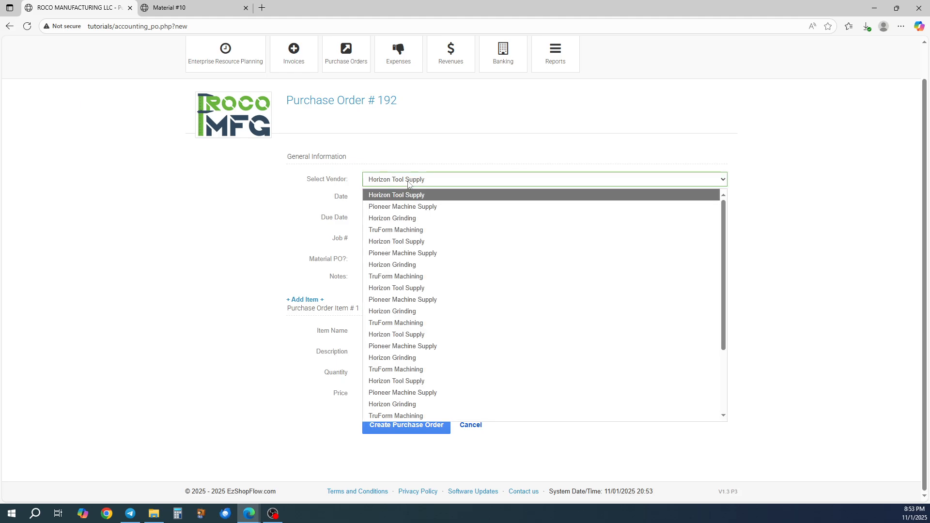
pyautogui.scroll(-2, 410, 226)
pyautogui.click(405, 195)
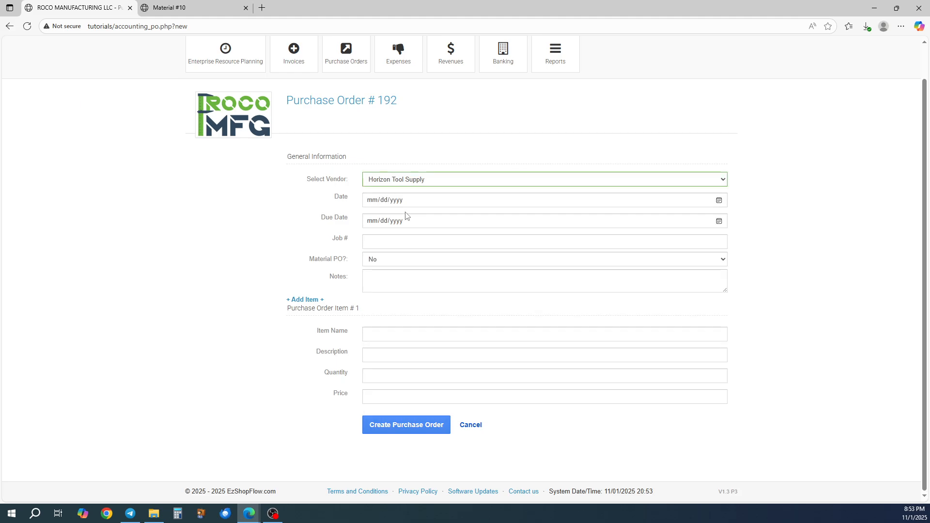
# Step: Set the order date to 11/01/2025, the due date to 11/05/2025 and the job number to 1350
pyautogui.click(375, 202)
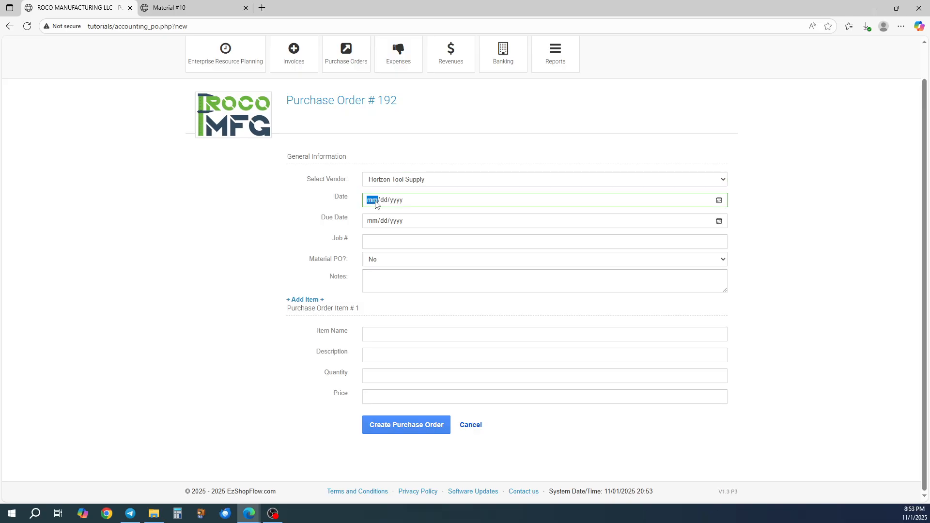
pyautogui.write('11012025')
pyautogui.press('Tab')
pyautogui.press('Tab')
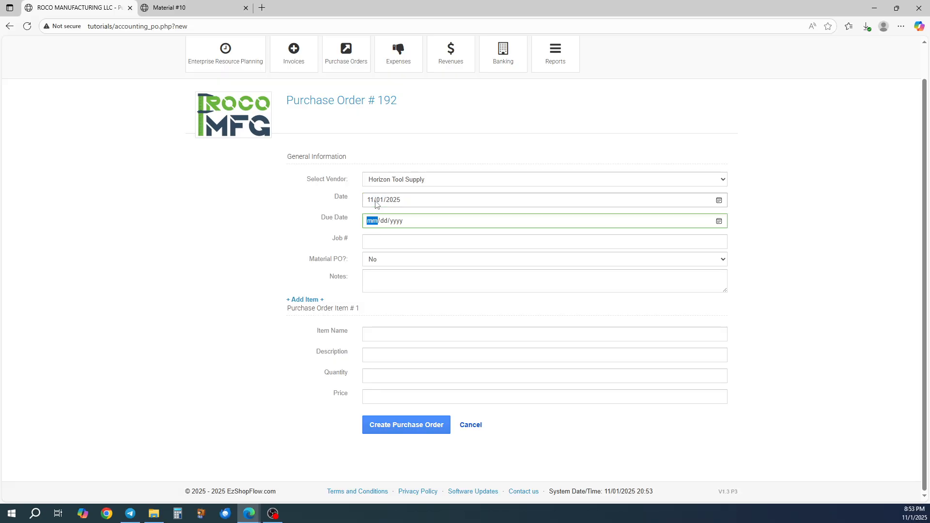
pyautogui.write('110520')
pyautogui.press('Tab')
pyautogui.press('Tab')
pyautogui.write('1350')
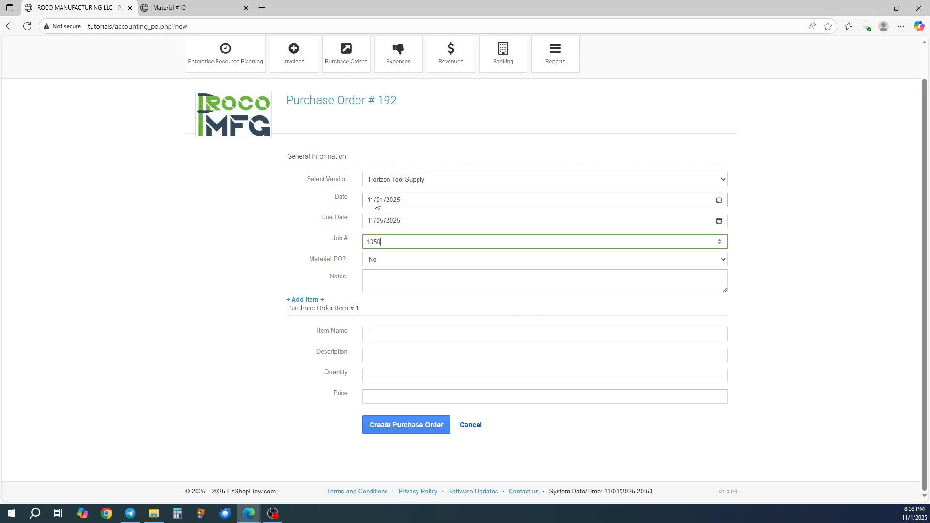
pyautogui.press('Tab')
# Step: Mark the order as a material PO and add a second line item
pyautogui.click(393, 259)
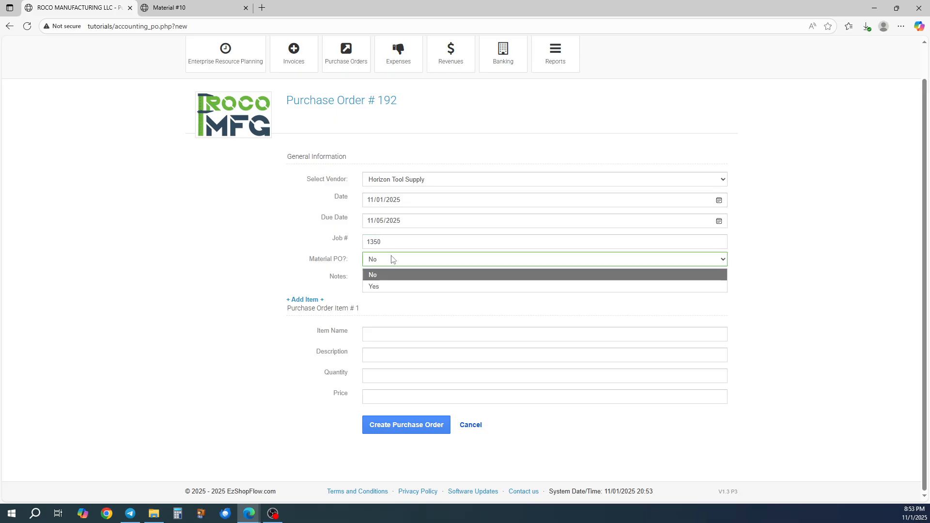
pyautogui.click(388, 287)
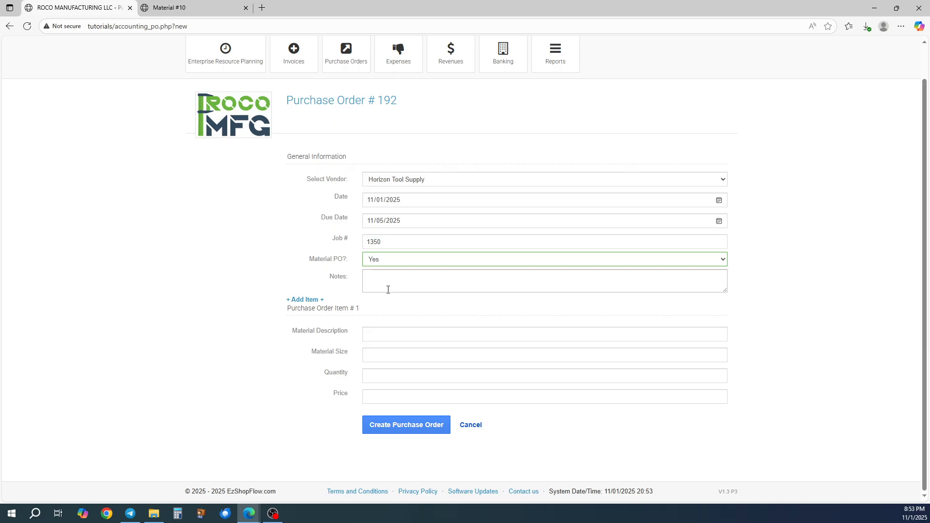
pyautogui.click(310, 300)
pyautogui.scroll(-1, 417, 278)
pyautogui.scroll(-1, 418, 277)
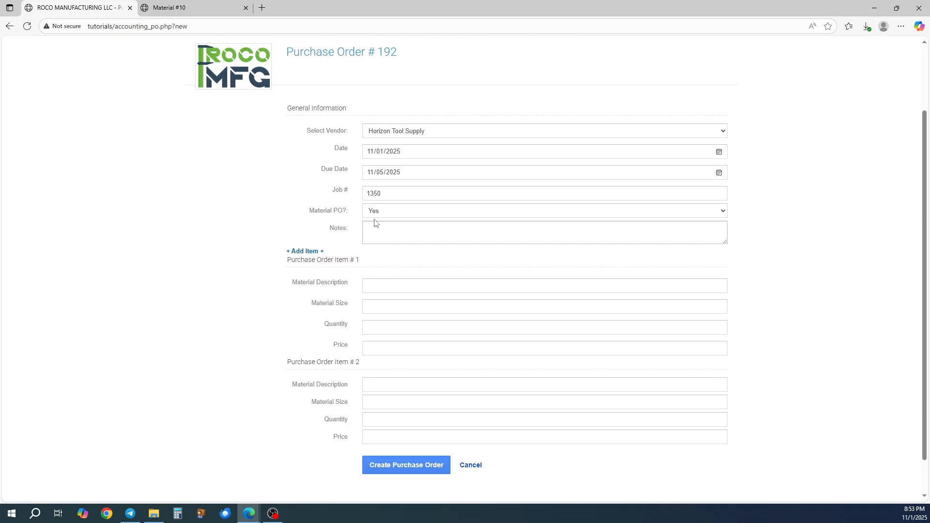
pyautogui.click(388, 289)
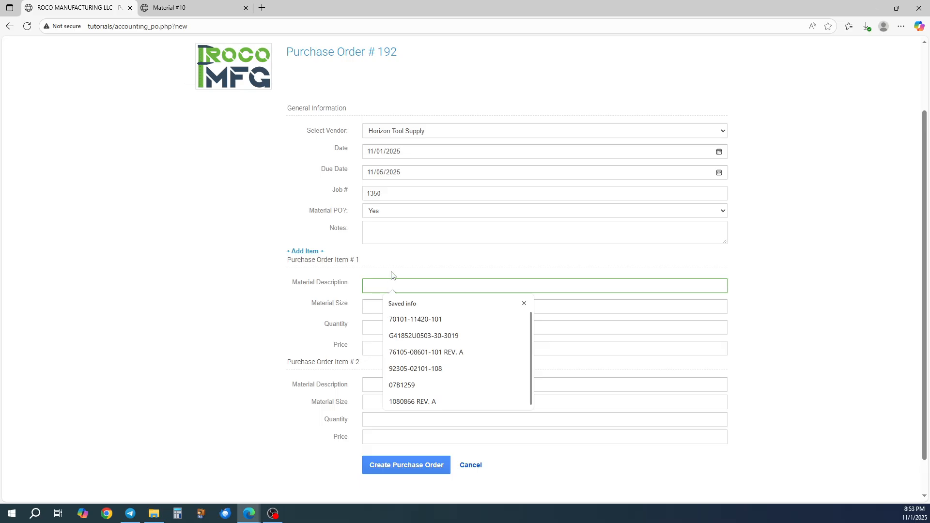
pyautogui.click(386, 286)
pyautogui.click(387, 285)
pyautogui.write('21')
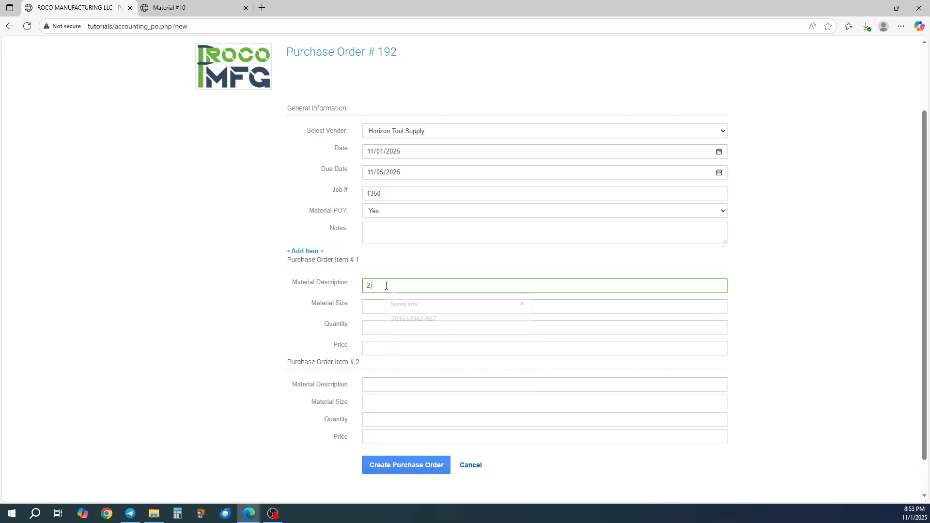
pyautogui.press('BackSpace')
pyautogui.press('BackSpace')
pyautogui.write('A')
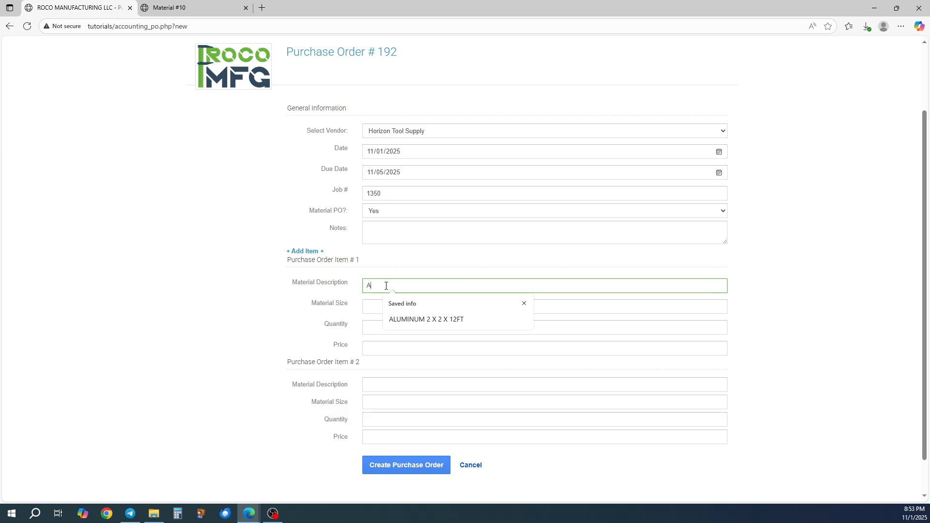
pyautogui.write('6061')
# Step: Enter ALUM 6061-T651 as item 1's material description and 2 X 2 as its size
pyautogui.doubleClick(386, 286)
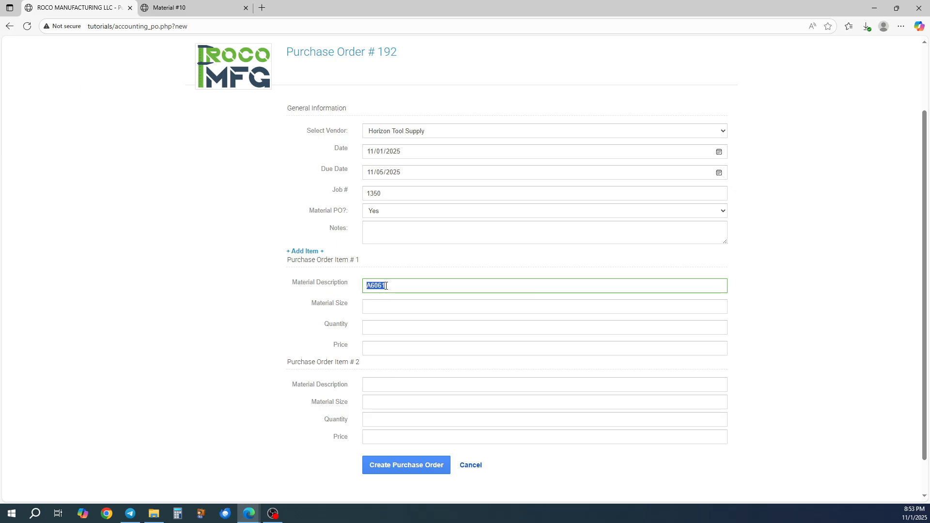
pyautogui.write('ALUM 6061-T651 2 X')
pyautogui.press('BackSpace')
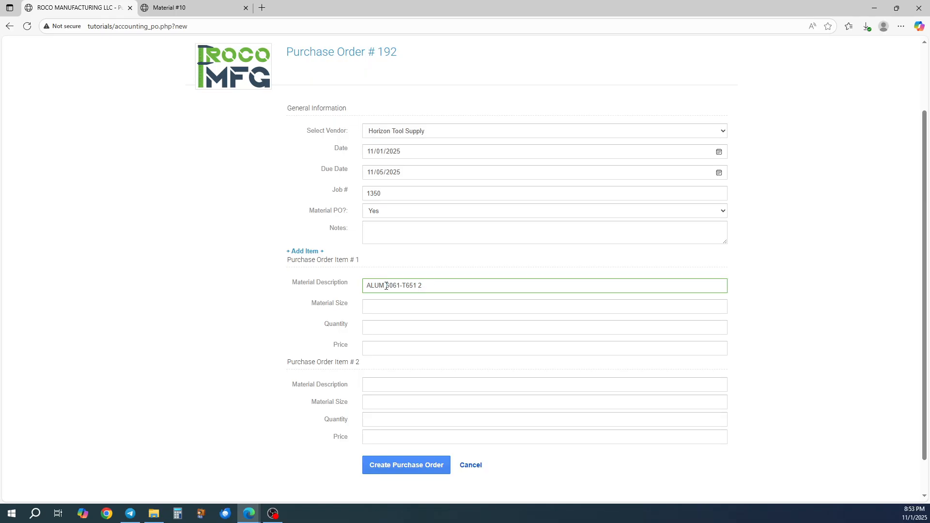
pyautogui.press('BackSpace')
pyautogui.press('Tab')
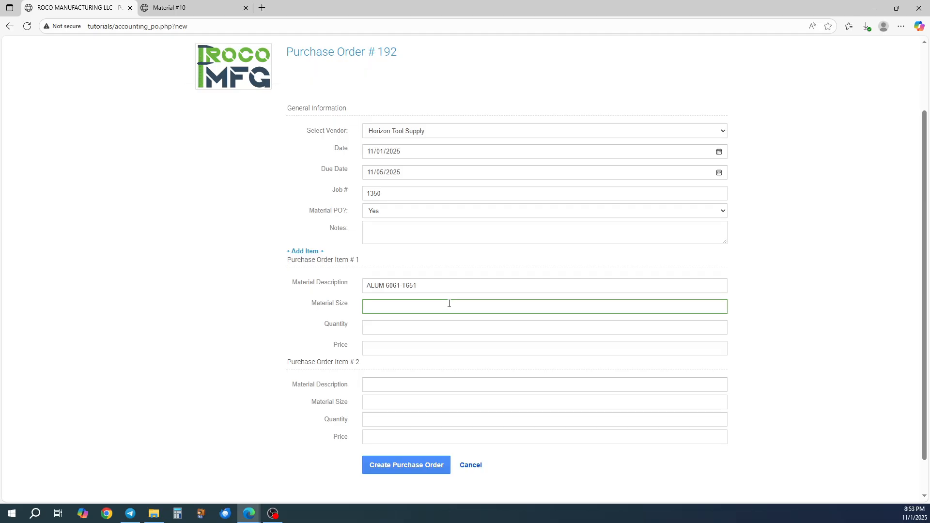
pyautogui.write('2 X 2')
pyautogui.press('Tab')
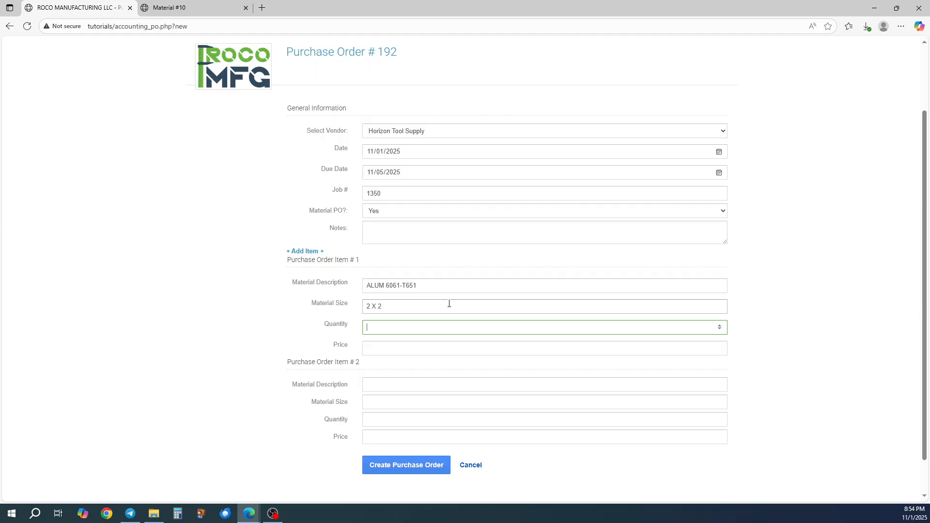
# Step: Set item 1's quantity to 10 and its price to 125.25
pyautogui.write('10')
pyautogui.press('Tab')
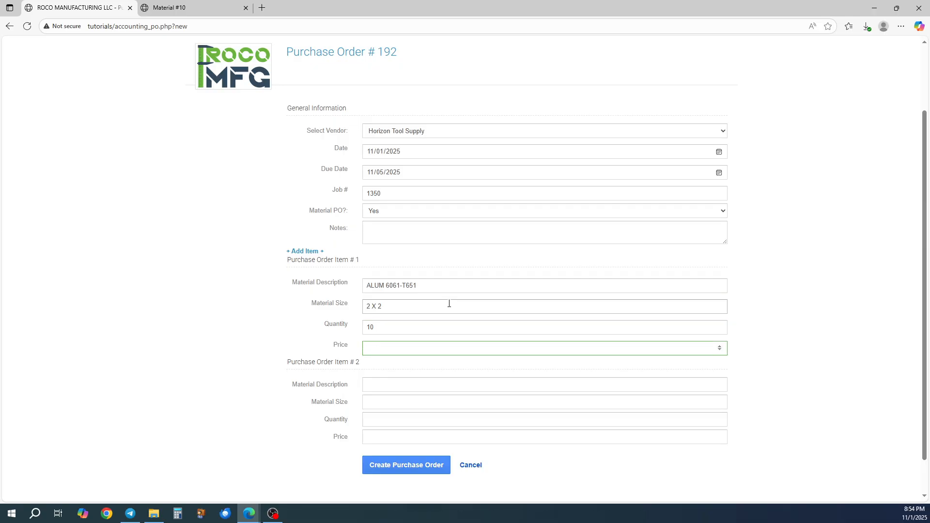
pyautogui.write('125.25')
# Step: Enter STEEL 4140 as item 2's material description and 3 X 6 as its size
pyautogui.scroll(-1, 449, 303)
pyautogui.click(428, 345)
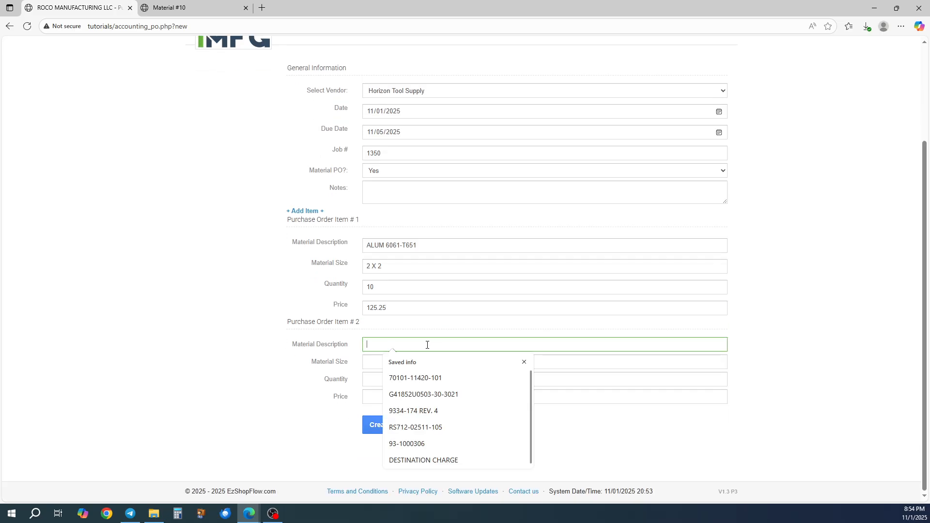
pyautogui.write('STE')
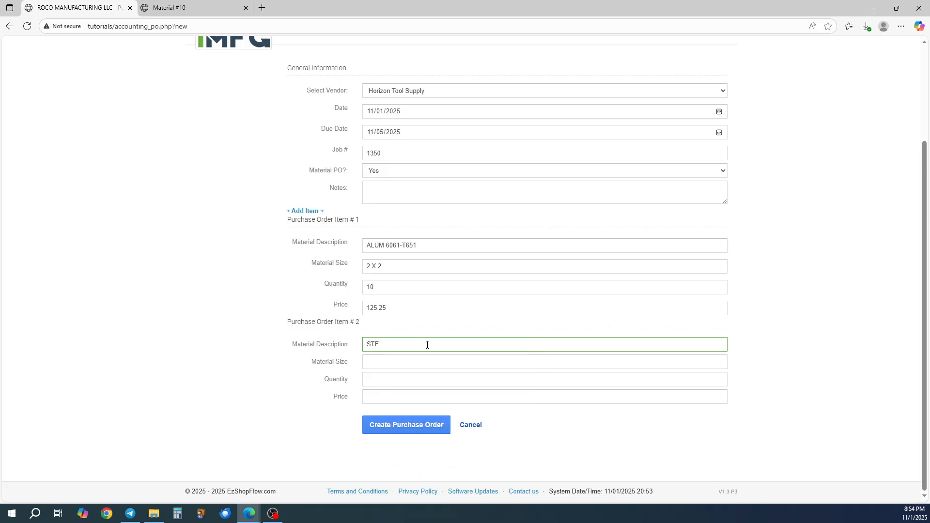
pyautogui.write('EL 4140')
pyautogui.press('Tab')
pyautogui.write('3 ')
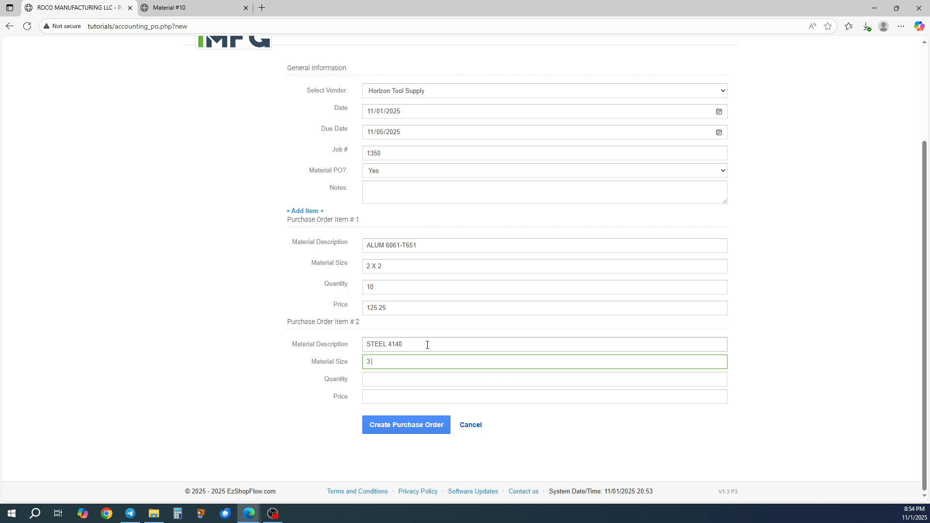
pyautogui.write('X 6')
pyautogui.press('Tab')
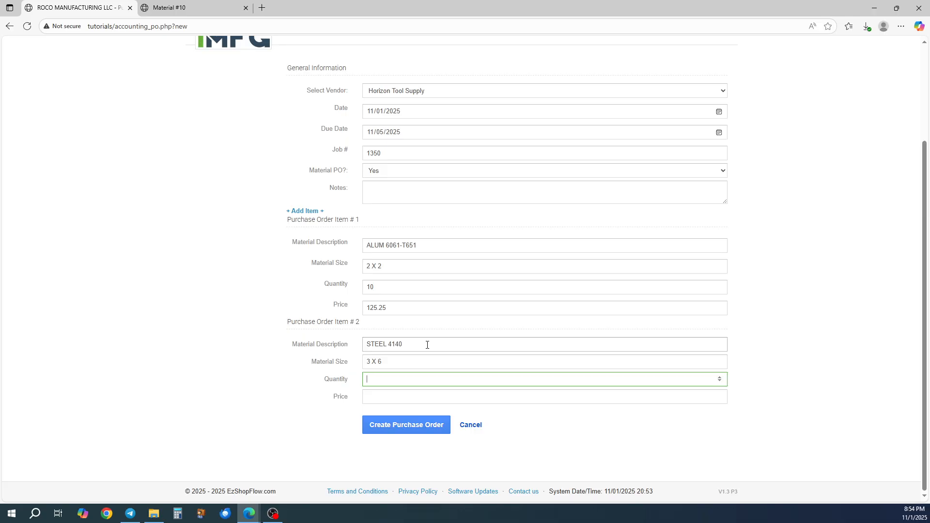
# Step: Set item 2's quantity to 20 and price to 36.50, and create the purchase order
pyautogui.write('20')
pyautogui.press('Tab')
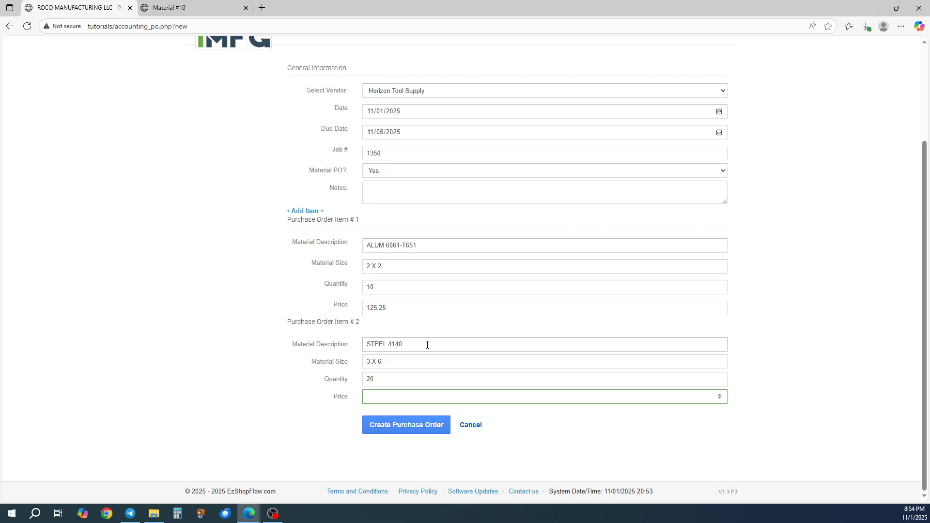
pyautogui.write('36.50')
pyautogui.click(425, 424)
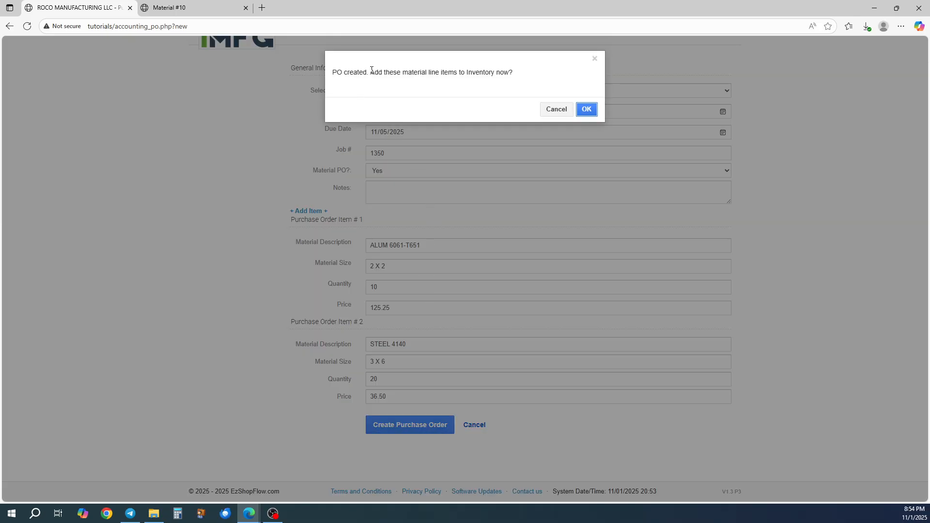
# Step: Accept adding the new order's material line items to the inventory
pyautogui.moveTo(372, 71); pyautogui.dragTo(513, 78)
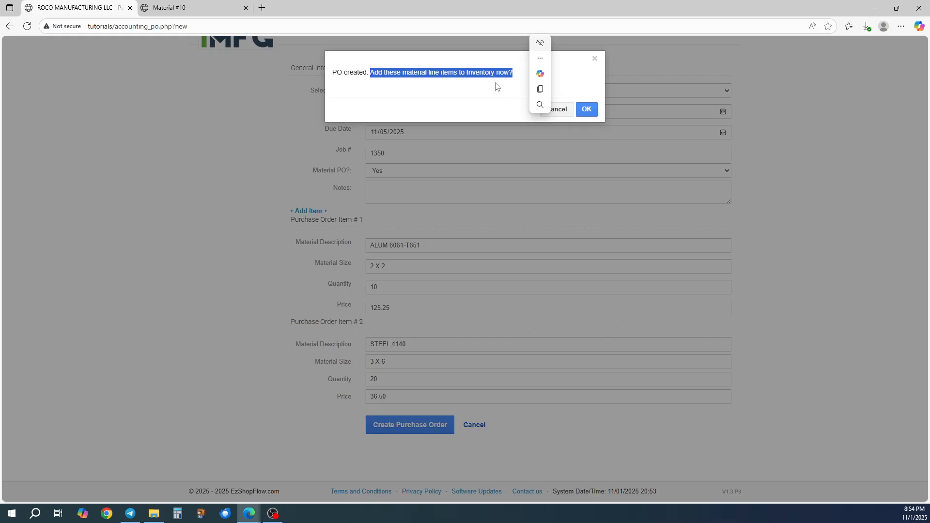
pyautogui.click(496, 74)
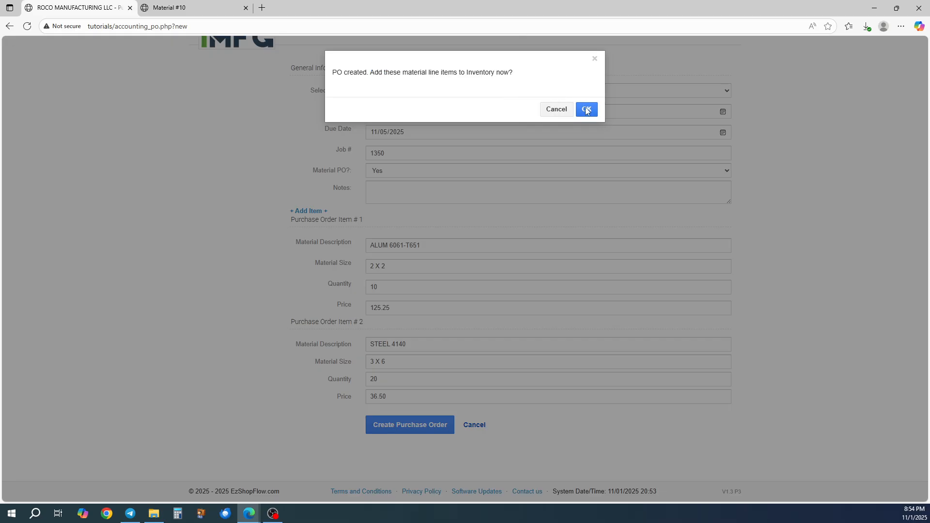
pyautogui.click(586, 110)
# Step: Check the prefilled material and size of the ALUM 6061-T651 item and set its bar length to 144
pyautogui.click(376, 111)
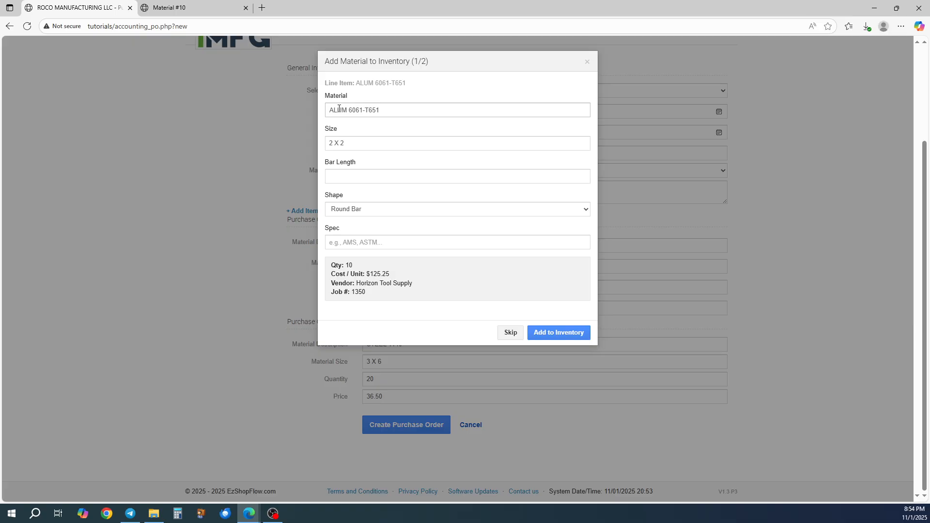
pyautogui.tripleClick(385, 107)
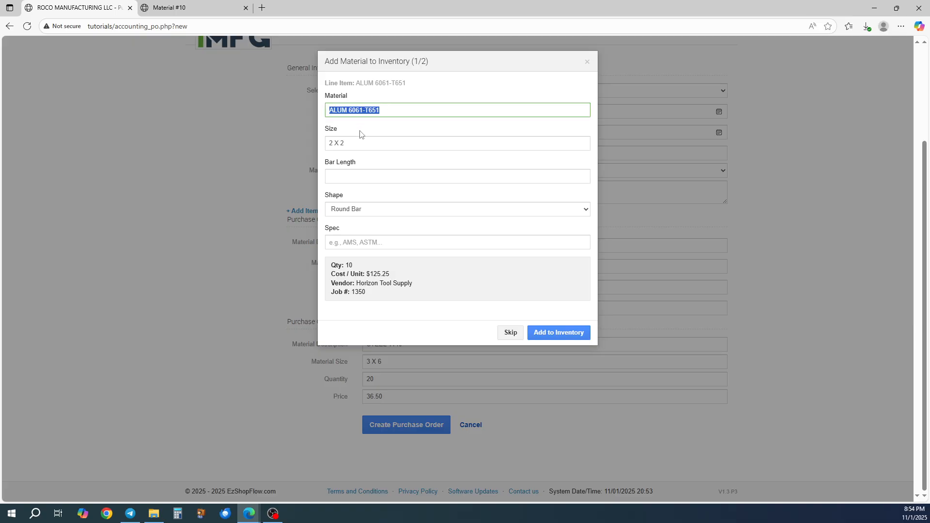
pyautogui.click(357, 140)
pyautogui.click(378, 111)
pyautogui.click(358, 174)
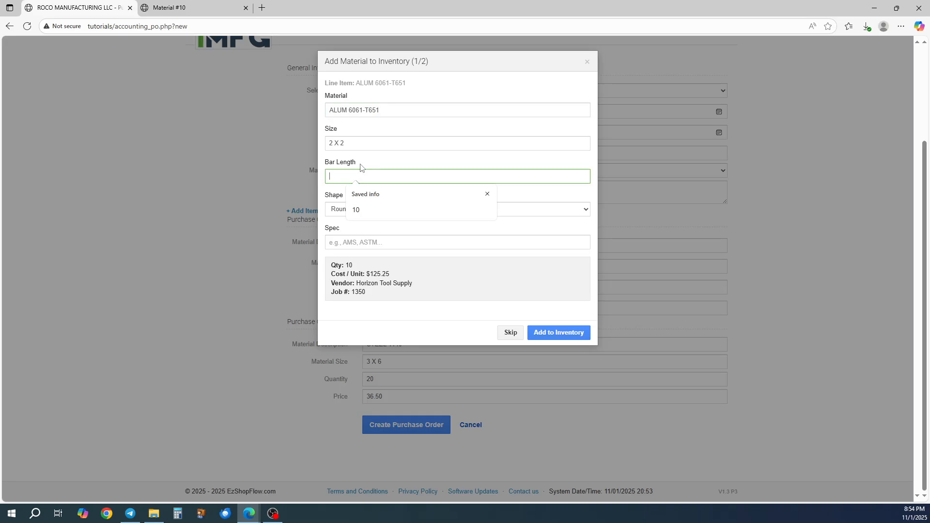
pyautogui.write('144')
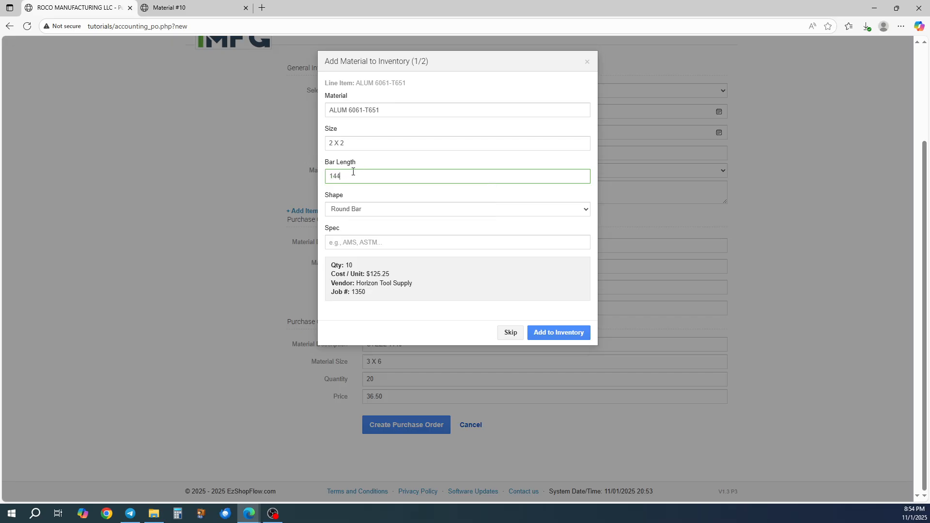
# Step: Set the aluminum item's shape to Square Bar and spec to AMS12345, and add it to the inventory
pyautogui.click(354, 210)
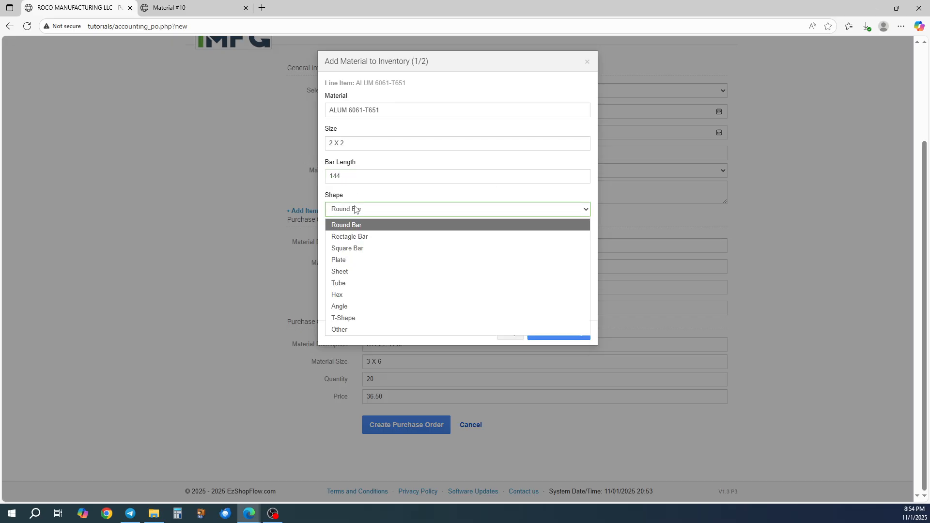
pyautogui.click(358, 247)
pyautogui.click(362, 241)
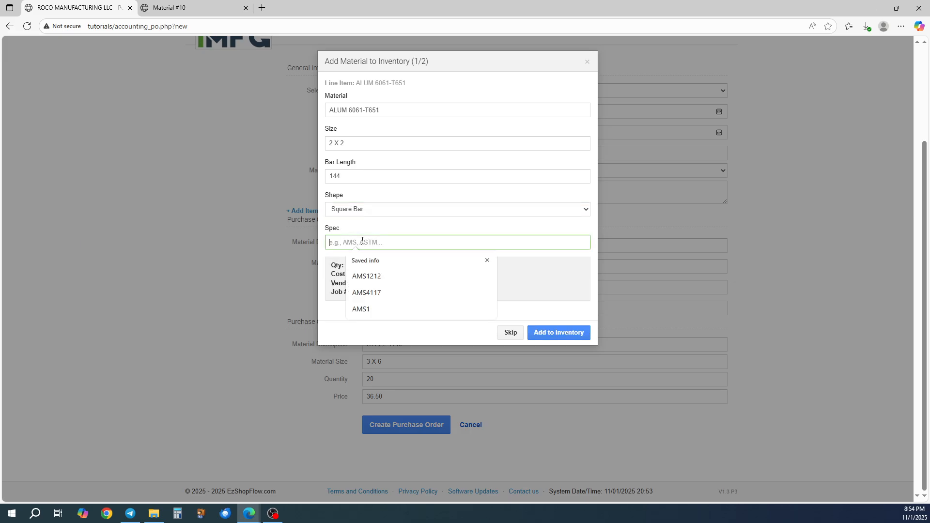
pyautogui.write('AMS1234')
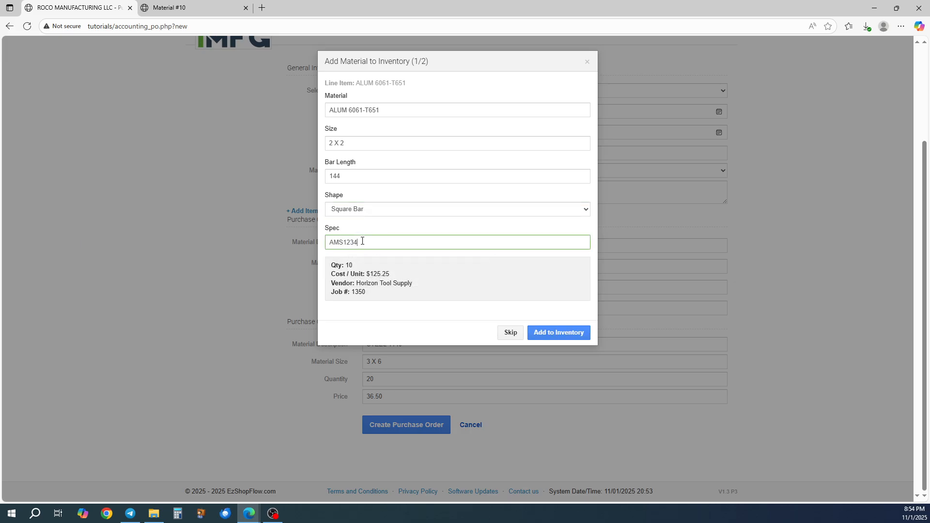
pyautogui.write('5')
pyautogui.click(547, 336)
# Step: Set the STEEL 4140 inventory item's shape to Rectagle Bar
pyautogui.click(379, 115)
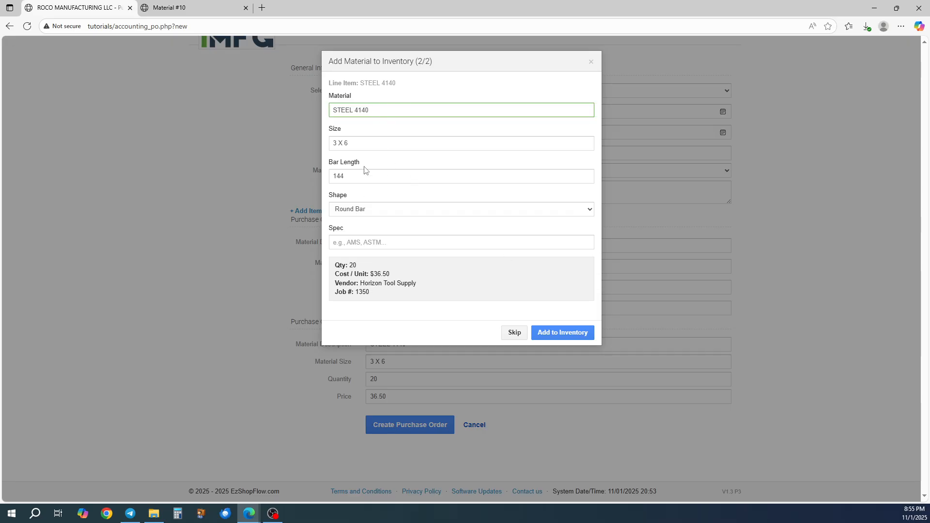
pyautogui.click(369, 209)
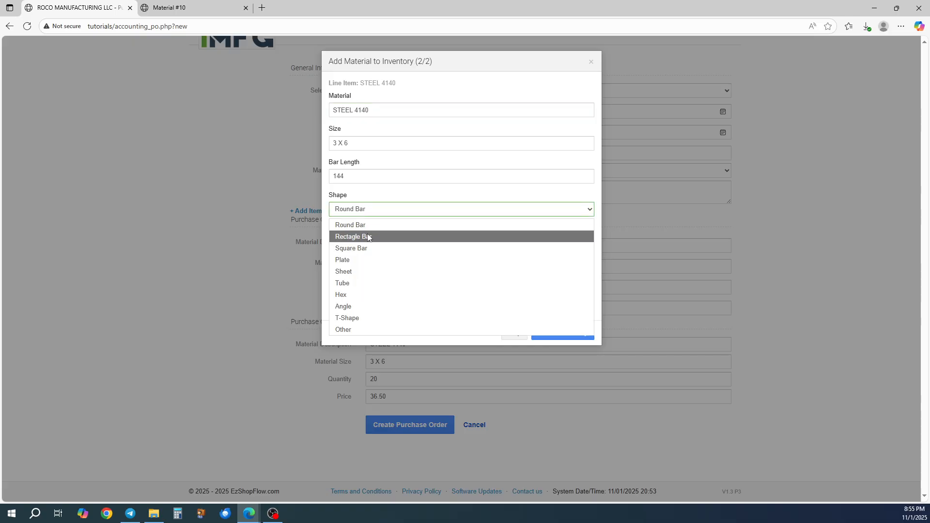
pyautogui.click(374, 237)
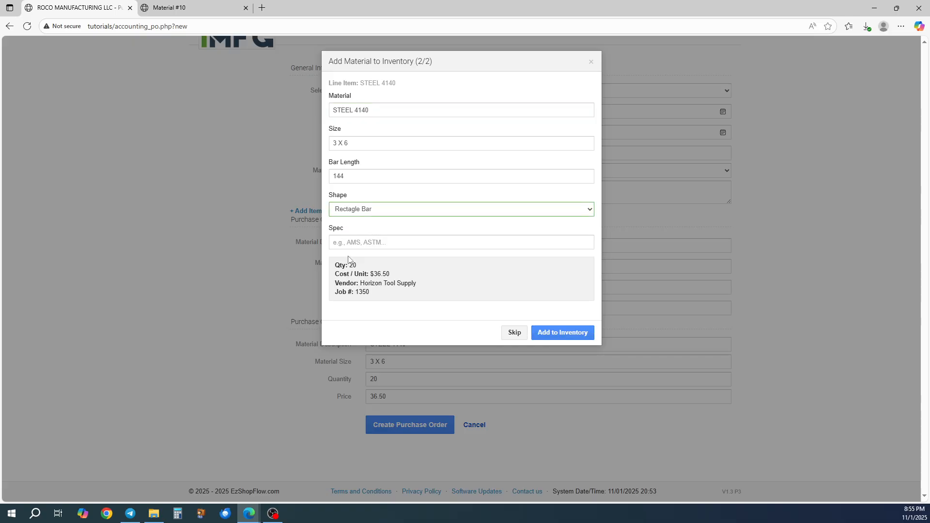
# Step: Set the STEEL 4140 item's spec to AMS52465, add it to the inventory and acknowledge that all items are processed
pyautogui.click(356, 242)
pyautogui.write('AMS')
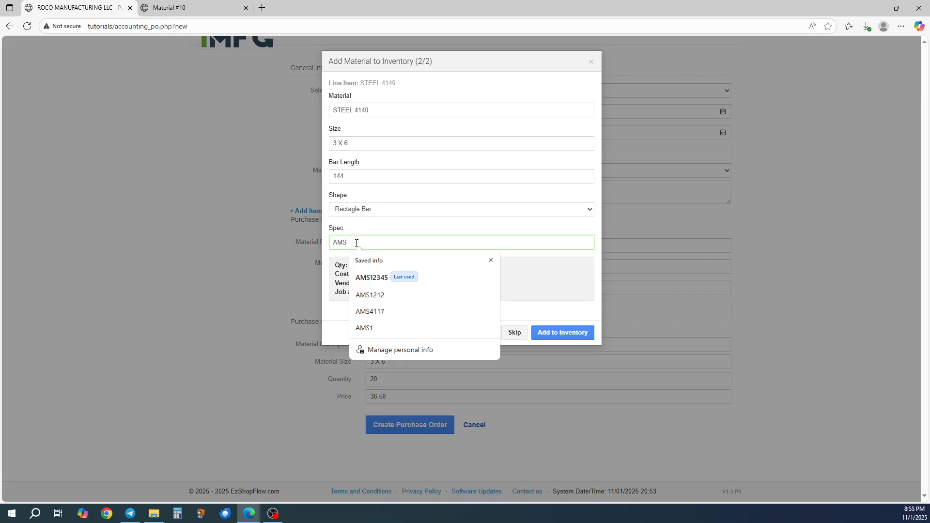
pyautogui.write('52465')
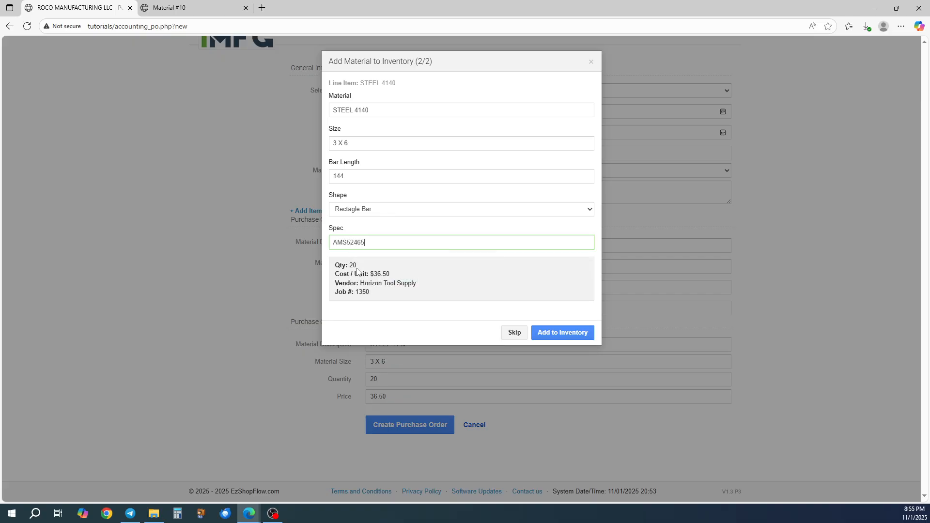
pyautogui.click(554, 338)
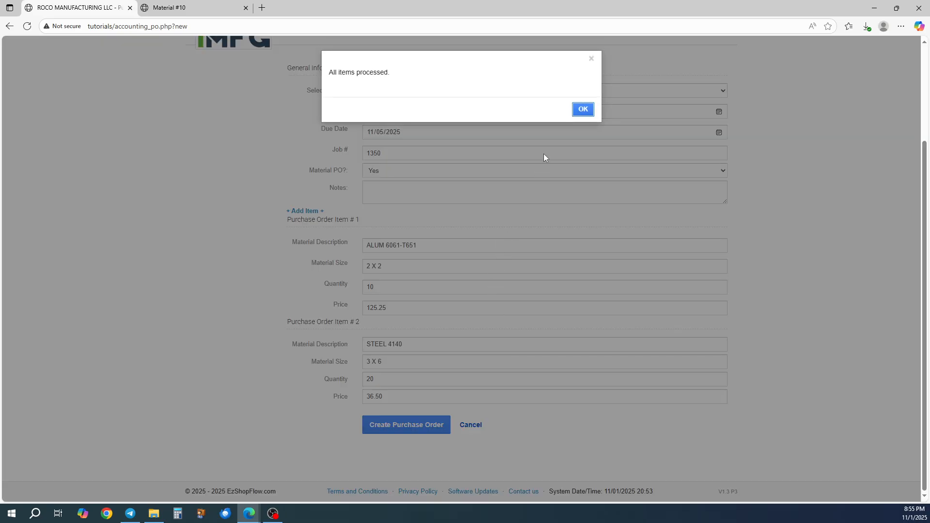
pyautogui.click(583, 109)
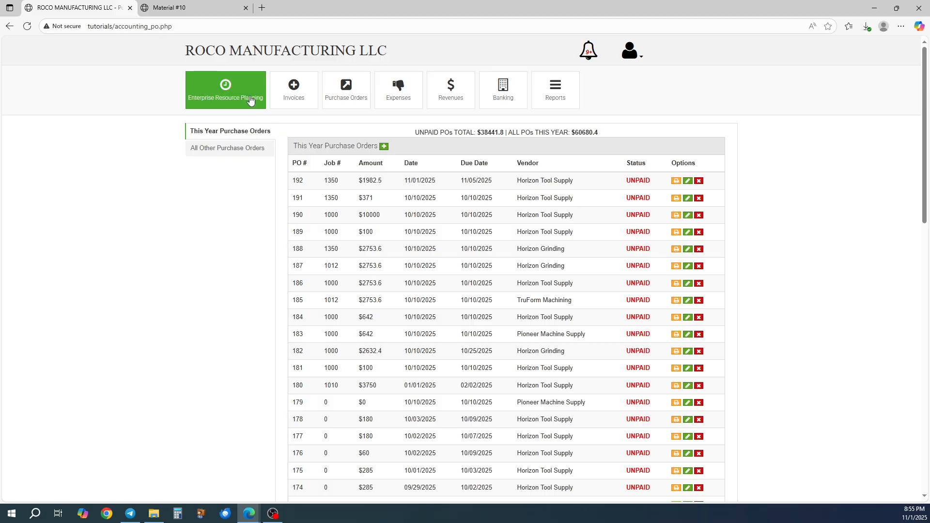
# Step: Go back to resource planning and show the last page of the full size raw materials stock in the inventory
pyautogui.click(250, 99)
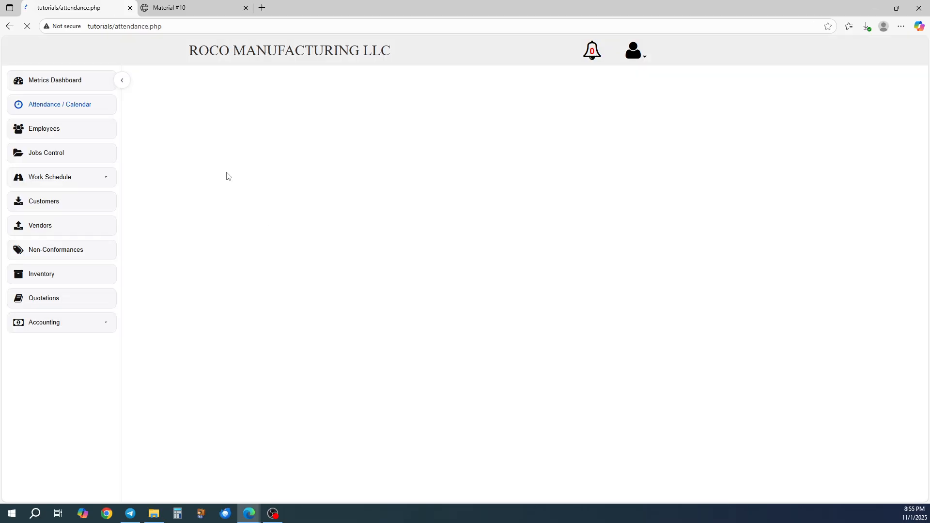
pyautogui.click(59, 323)
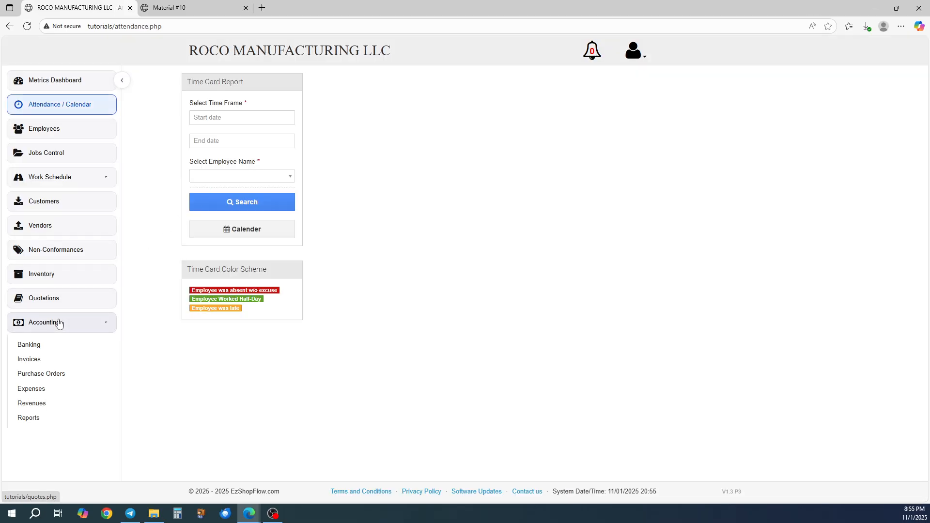
pyautogui.click(47, 276)
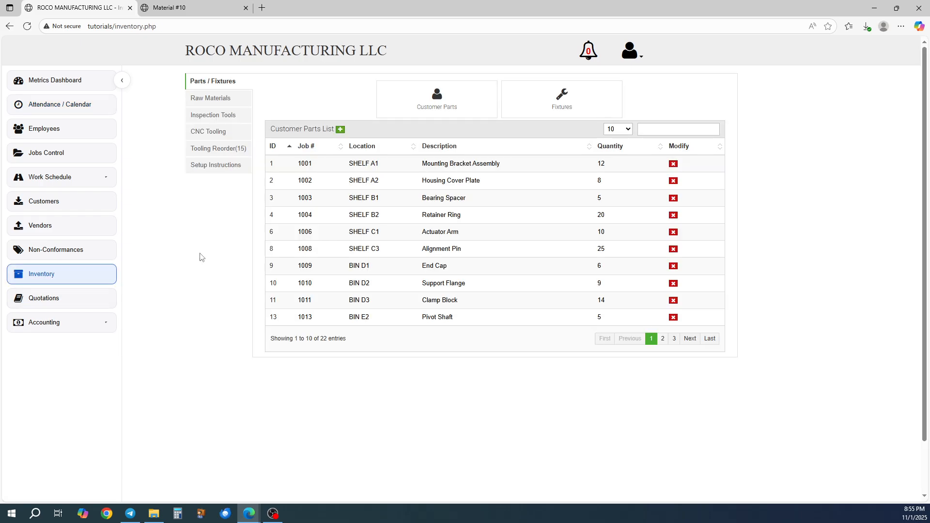
pyautogui.click(213, 98)
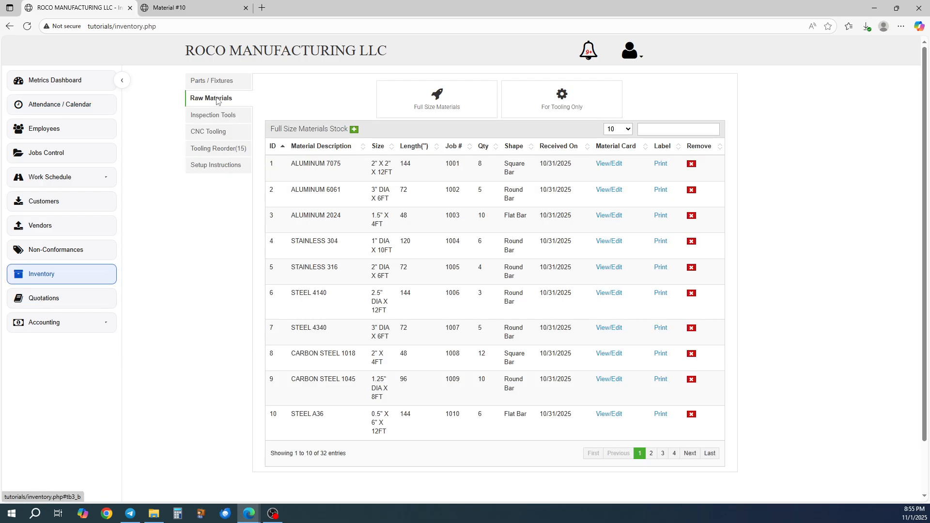
pyautogui.click(710, 453)
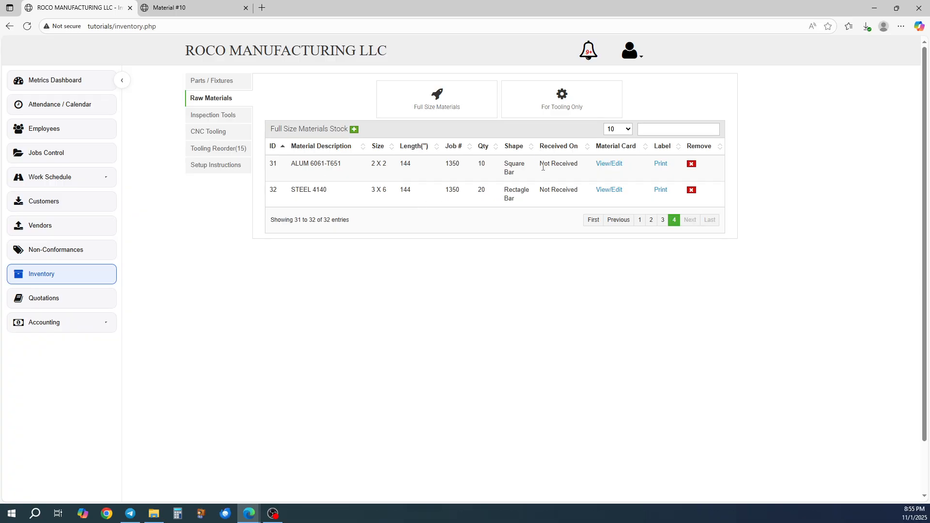
# Step: Check the received status of the ALUM 6061-T651 stock for job 1350 and review its material card without changing it
pyautogui.moveTo(539, 166); pyautogui.dragTo(580, 165)
pyautogui.click(571, 172)
pyautogui.click(609, 165)
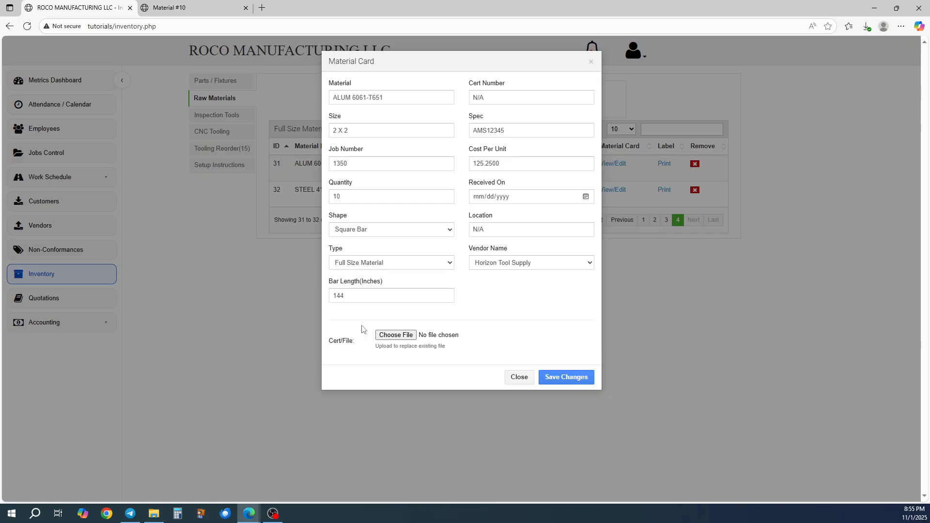
pyautogui.click(519, 378)
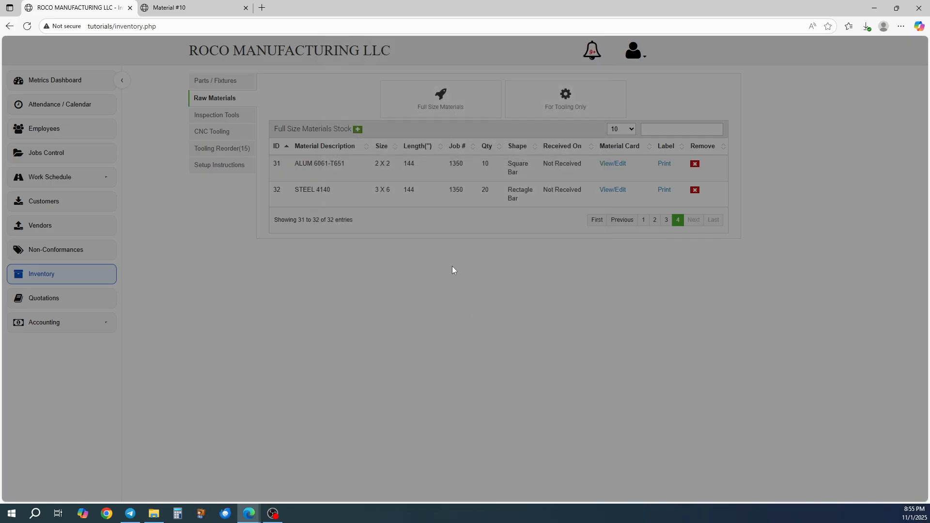